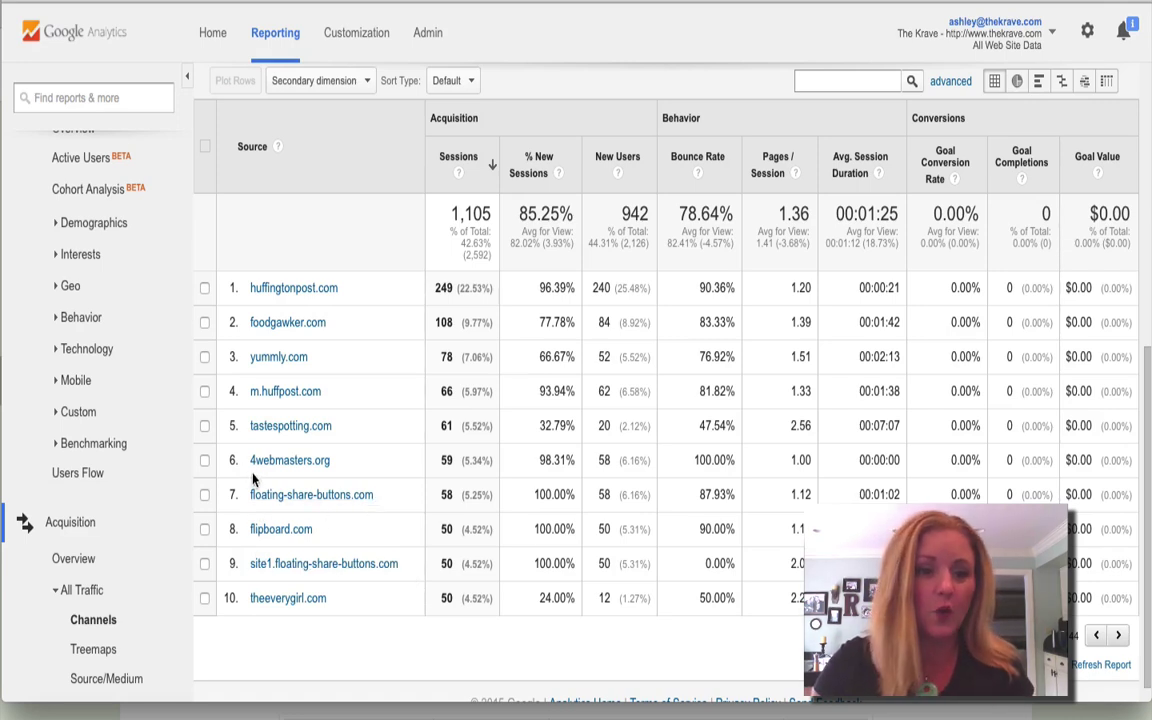
Review the traffic sources in the Referral channel report, checking the domains and their bounce rates for spam referrers
left_click(1119, 634)
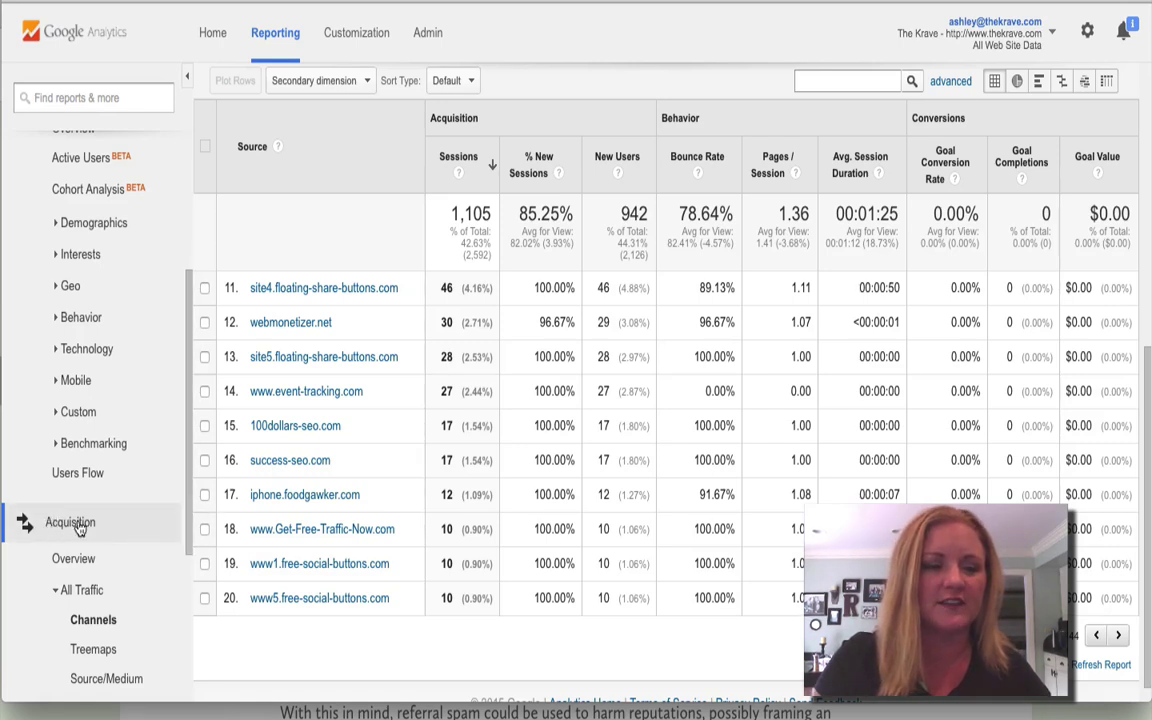
left_click(93, 619)
scroll(430, 470, "down", 2)
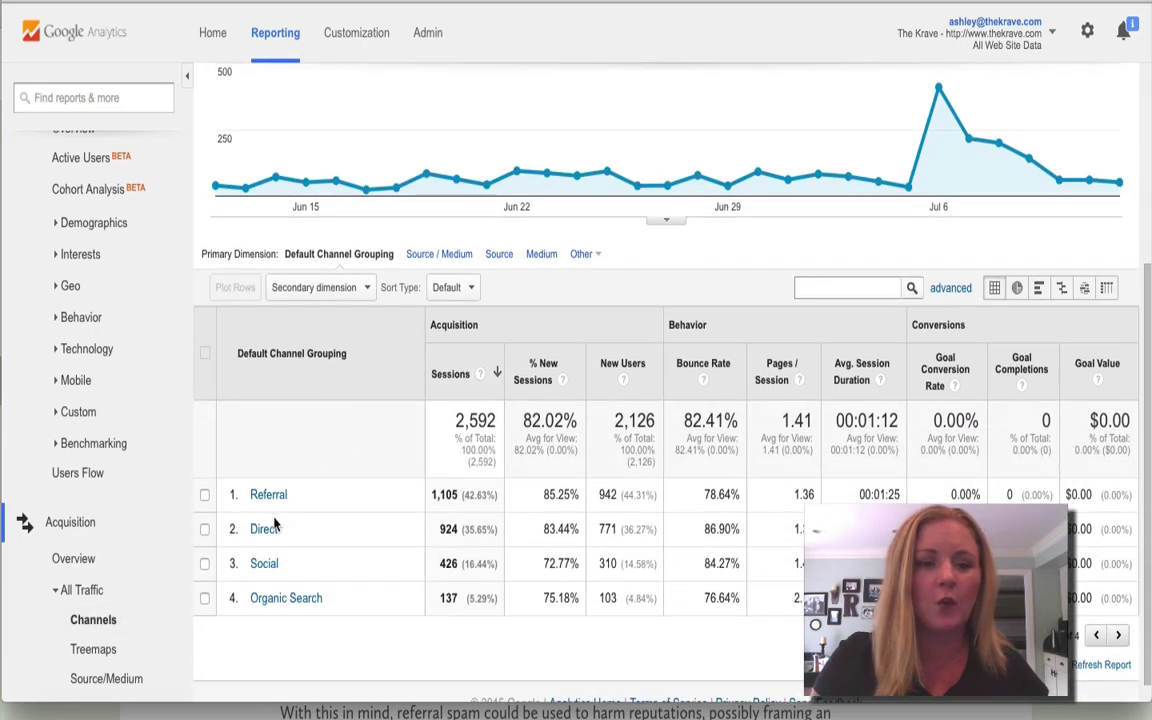
left_click(258, 497)
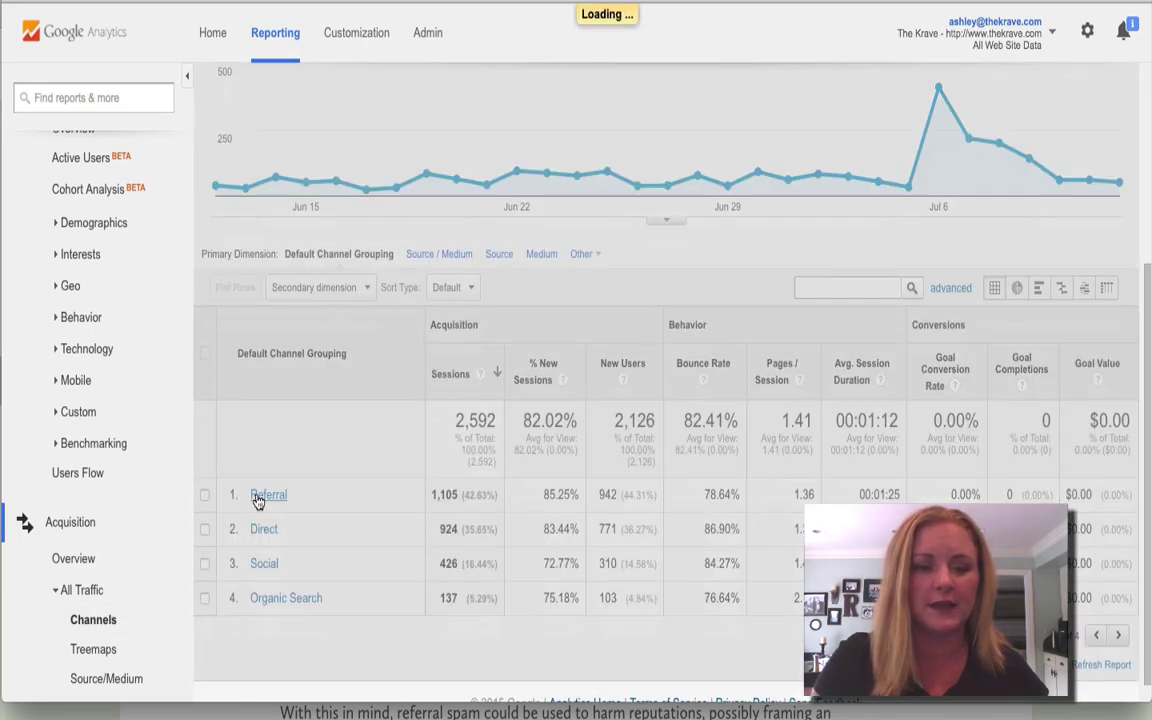
scroll(527, 500, "down", 5)
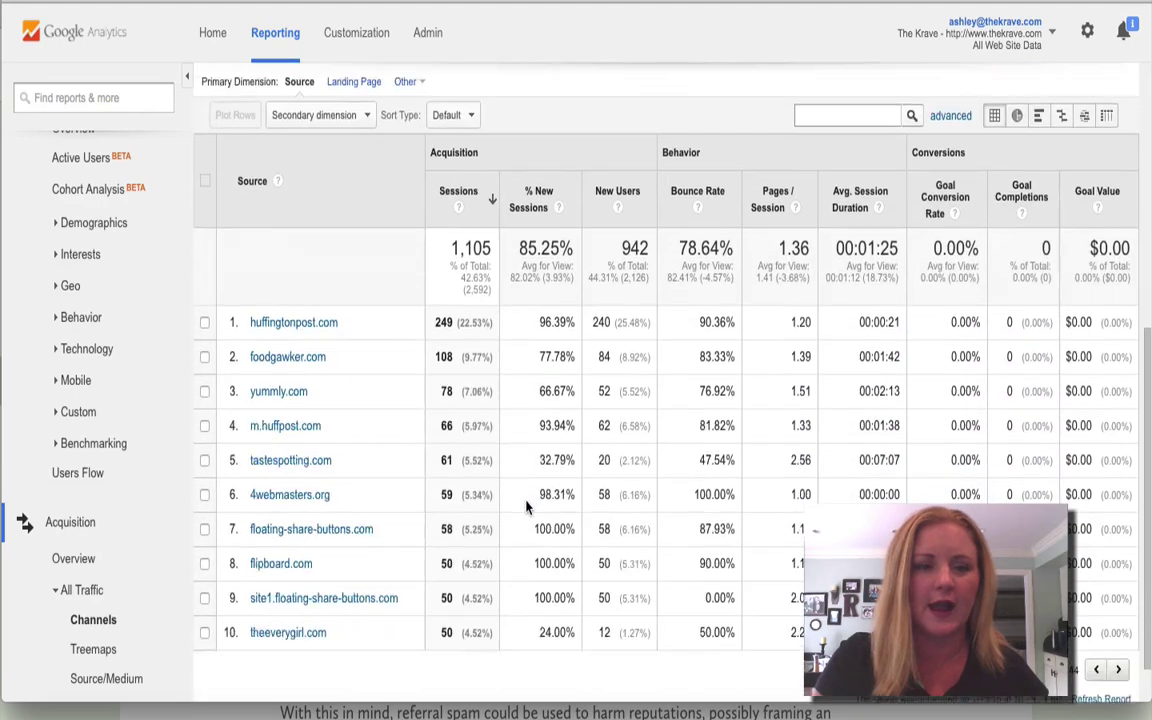
scroll(527, 508, "down", 1)
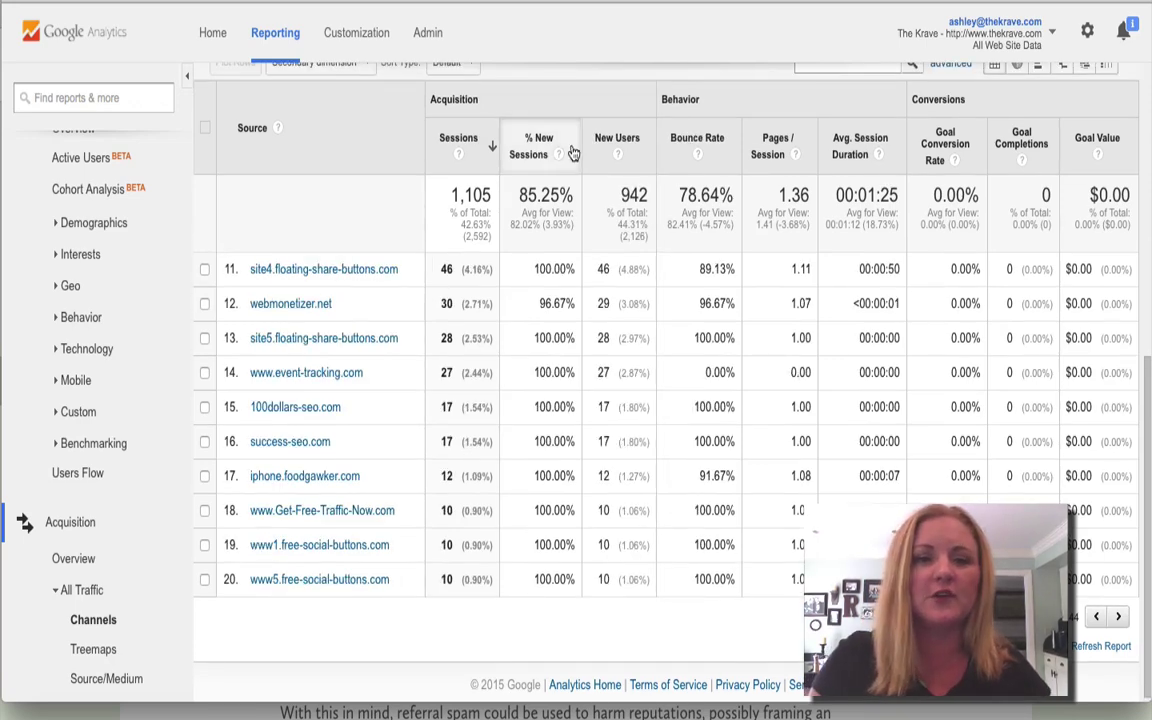
scroll(571, 150, "up", 1)
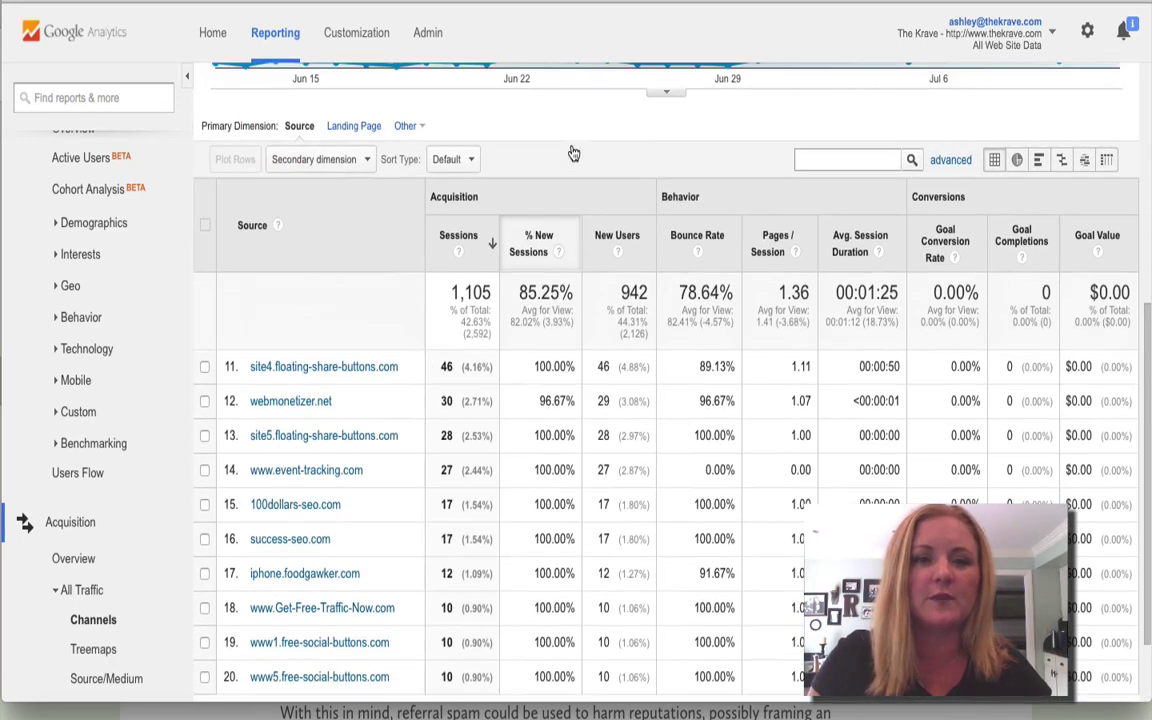
Create a new website reporting view for the property, named "Filter out referral spam"
left_click(425, 35)
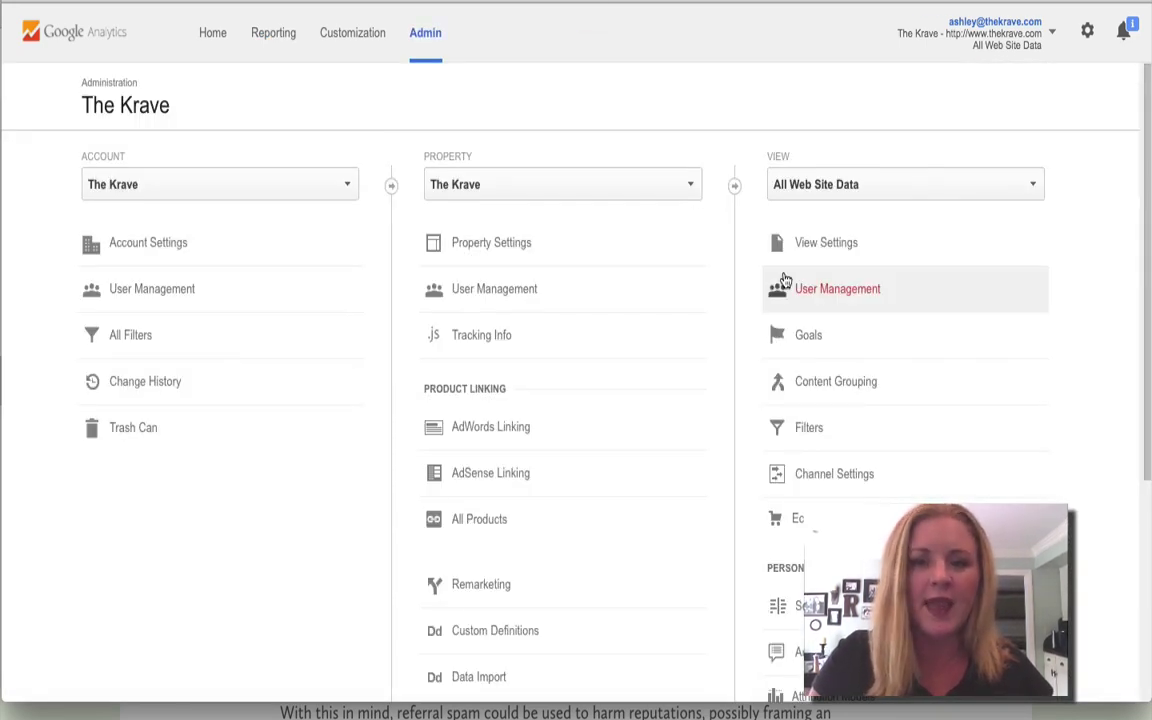
scroll(1020, 370, "down", 1)
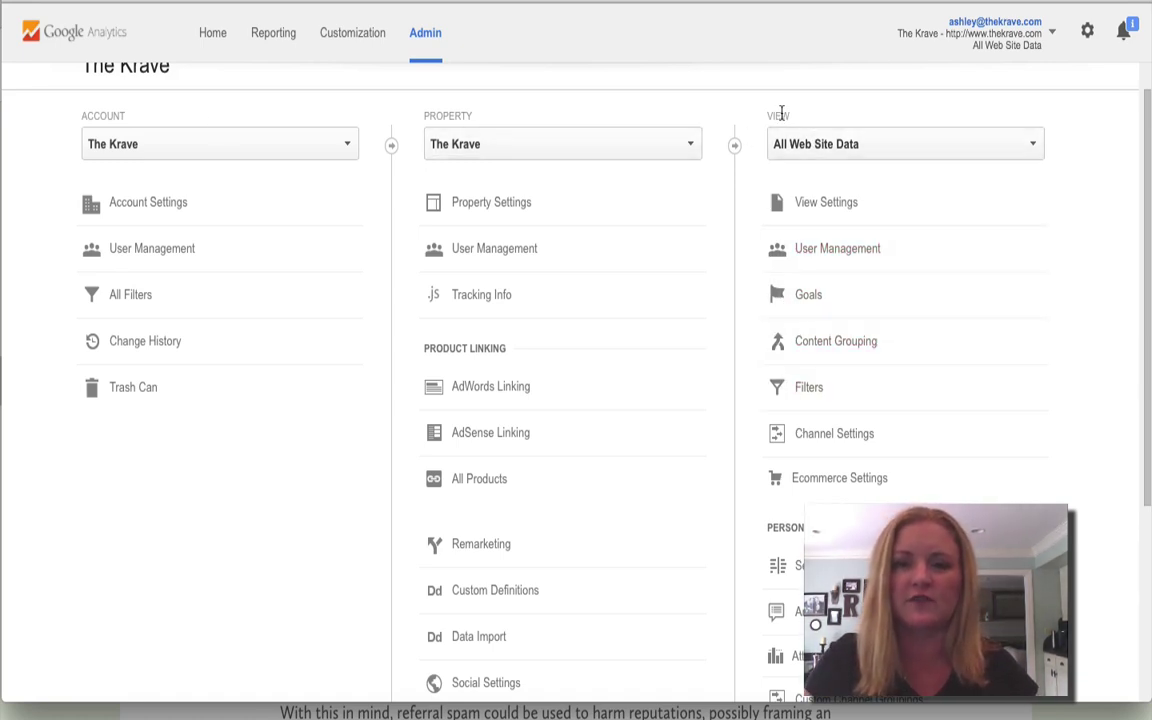
left_click(833, 150)
left_click(828, 261)
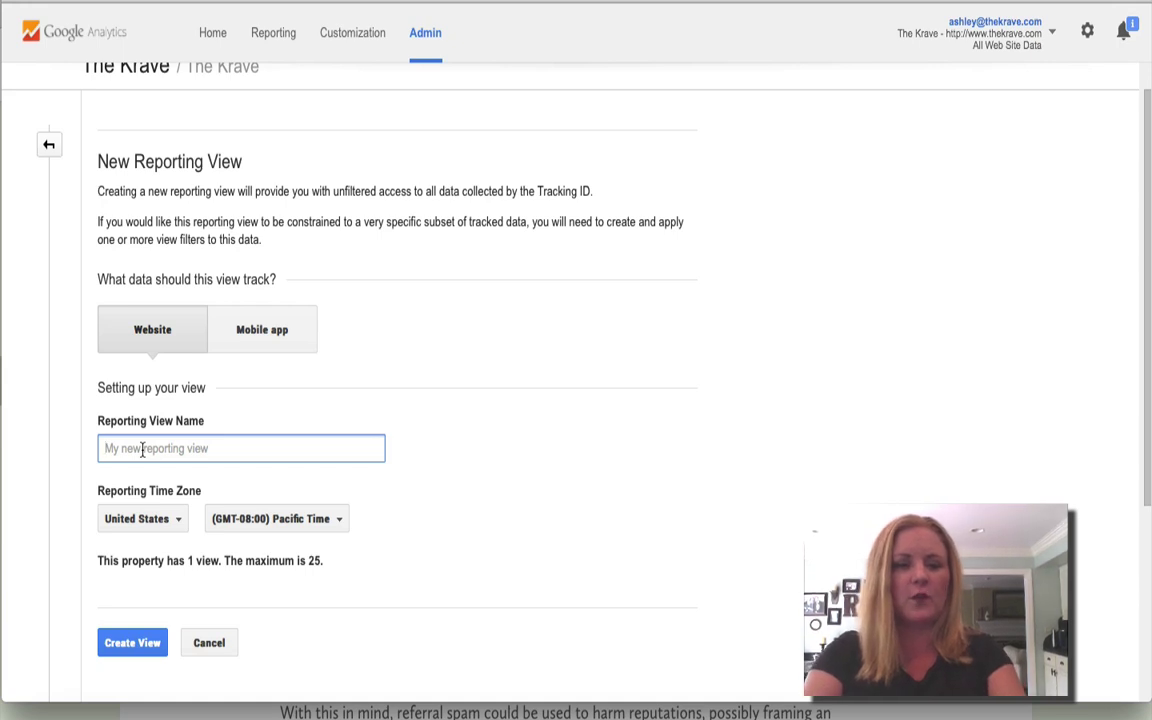
type("Filter ")
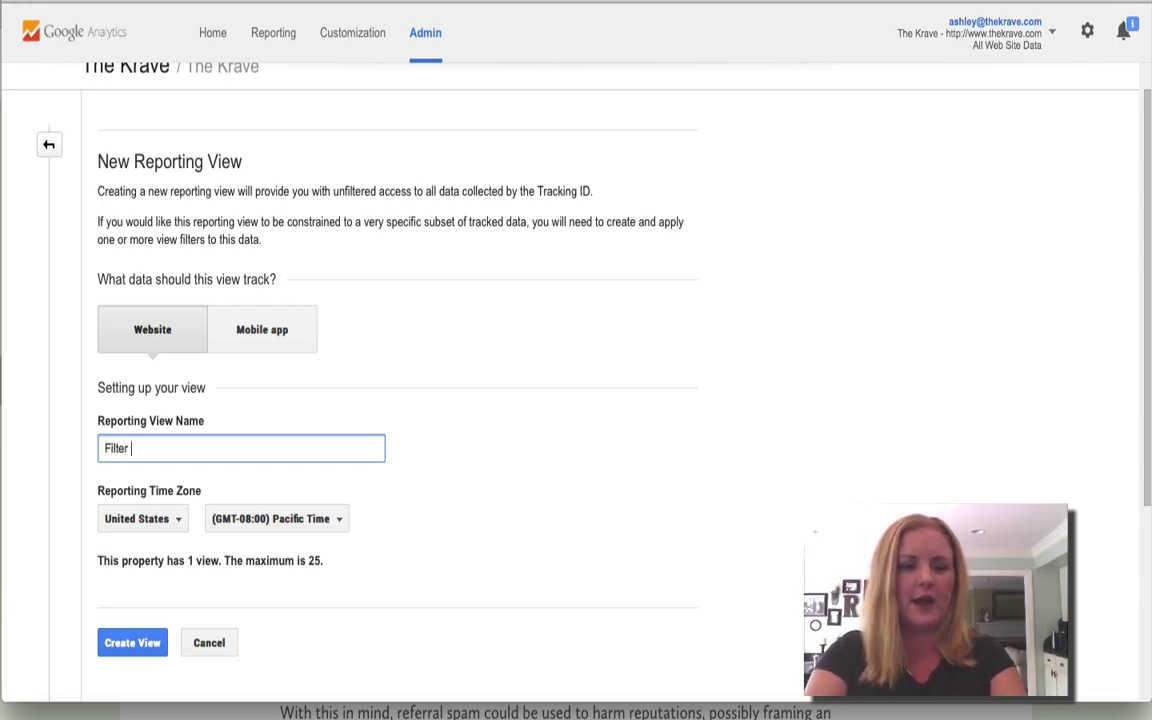
type("out referral sa")
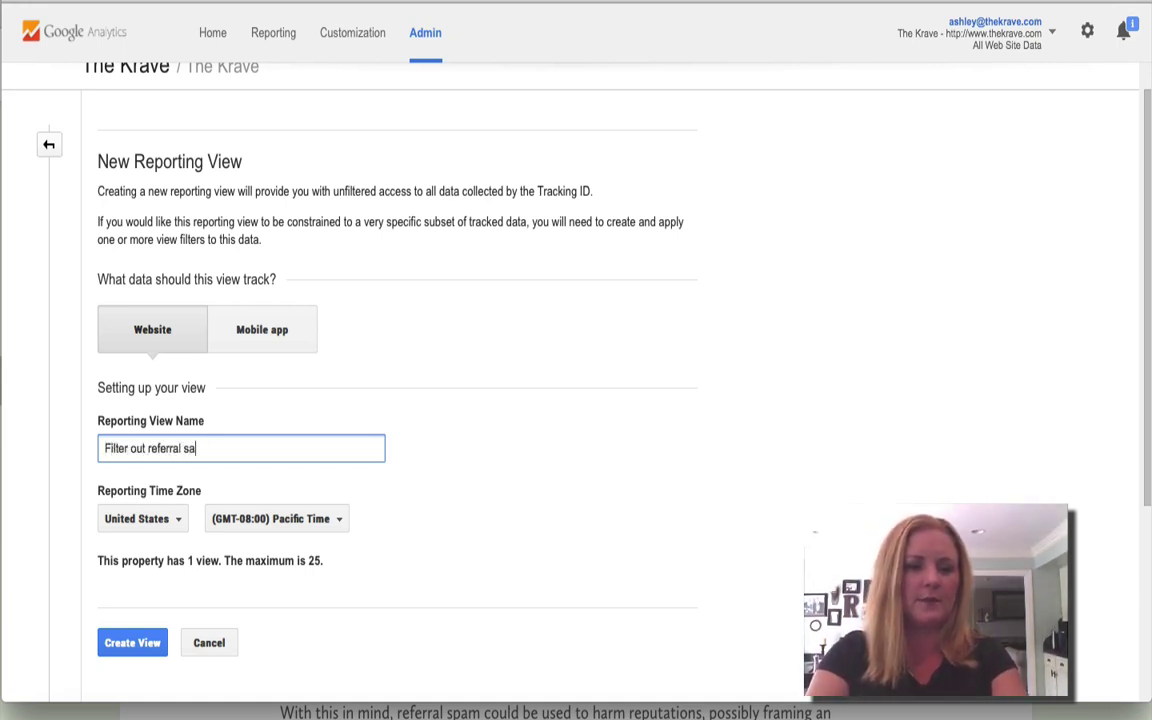
key("BackSpace")
type("pam")
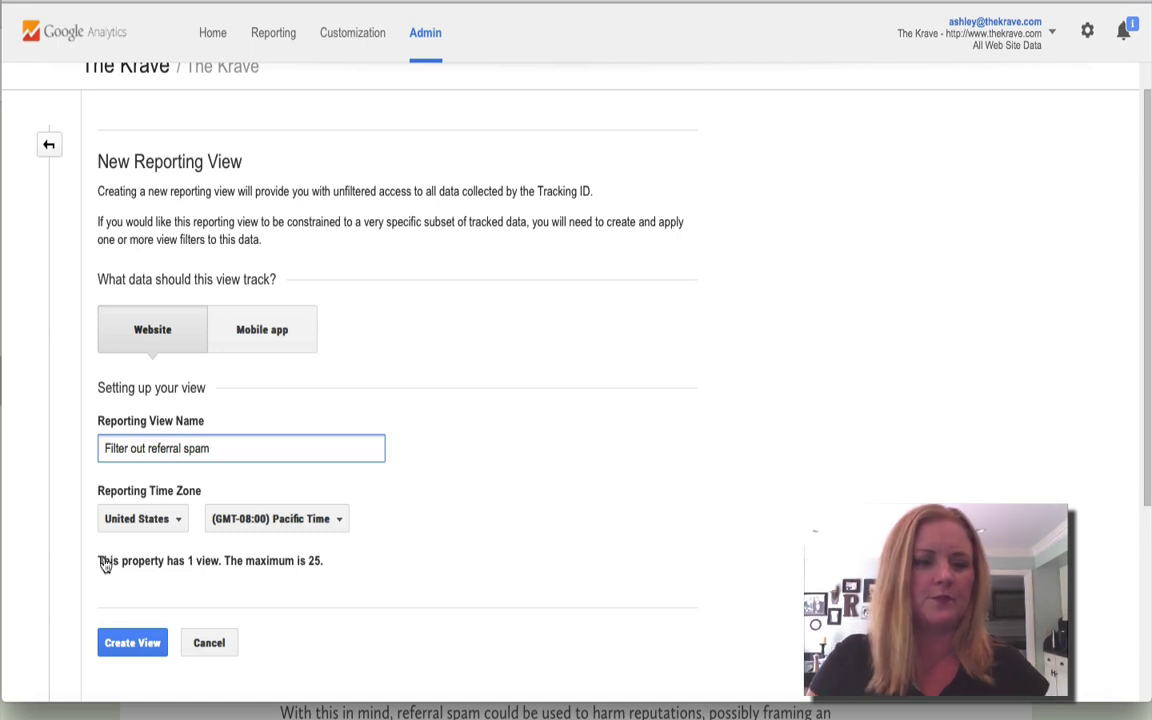
left_click(125, 648)
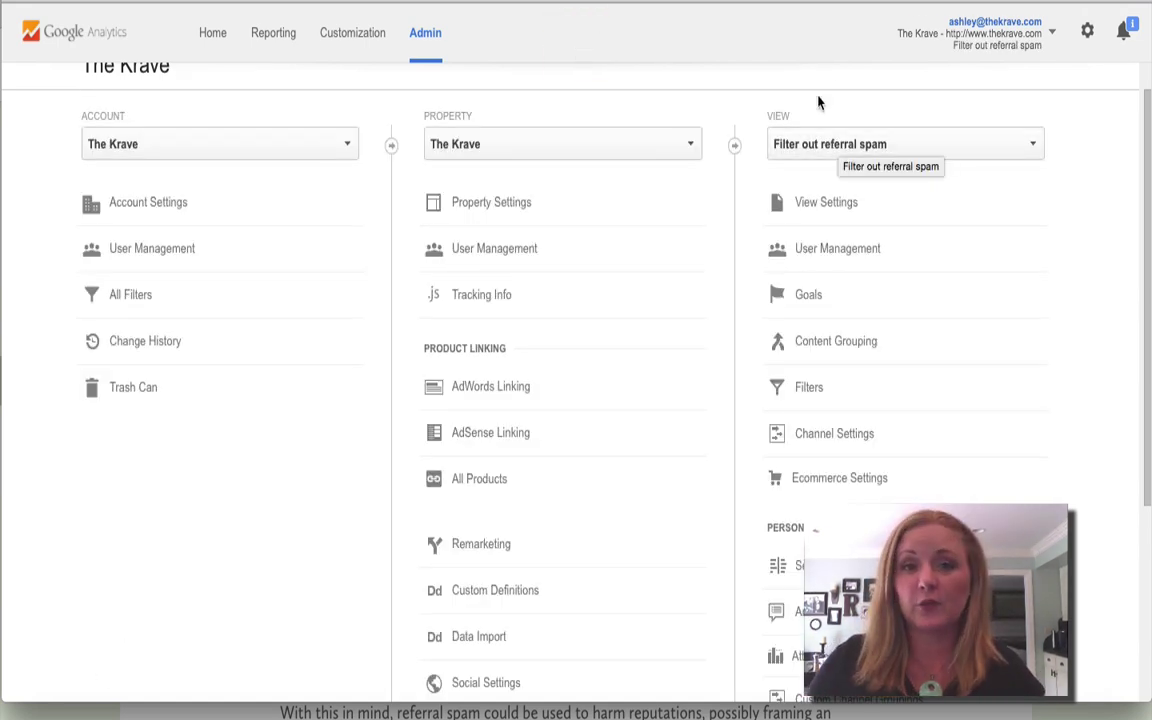
Start a new filter in the "Filter out referral spam" view and name it "Referral Spam"
left_click(825, 150)
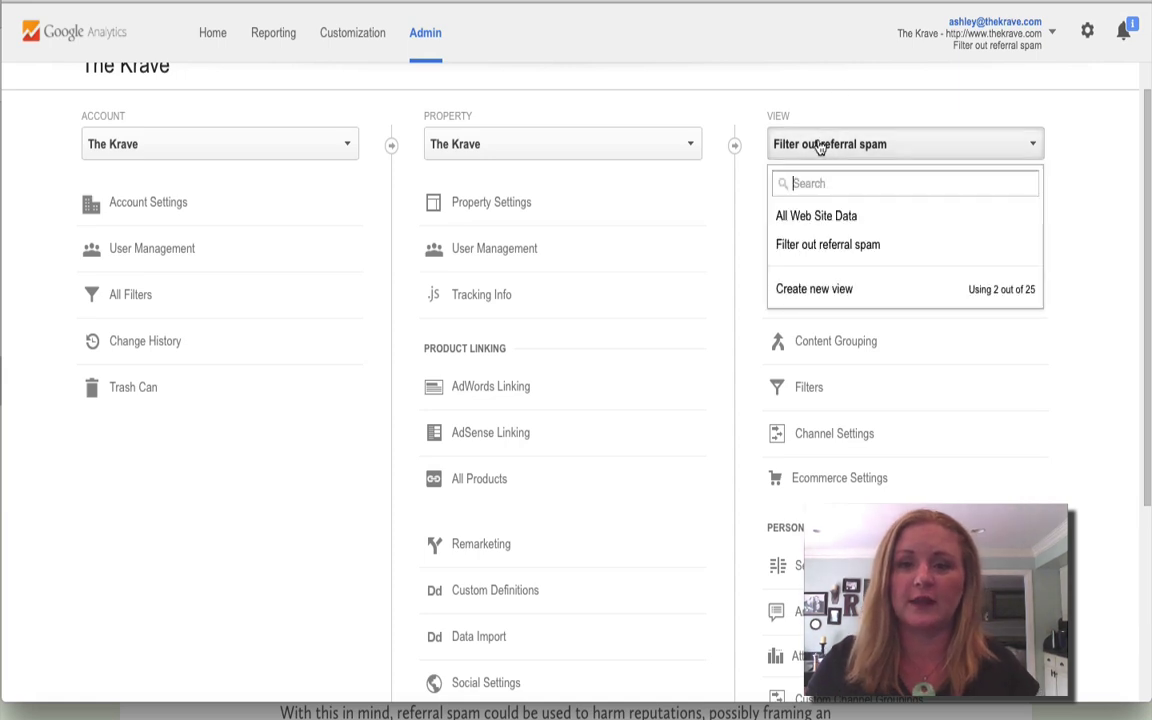
left_click(787, 247)
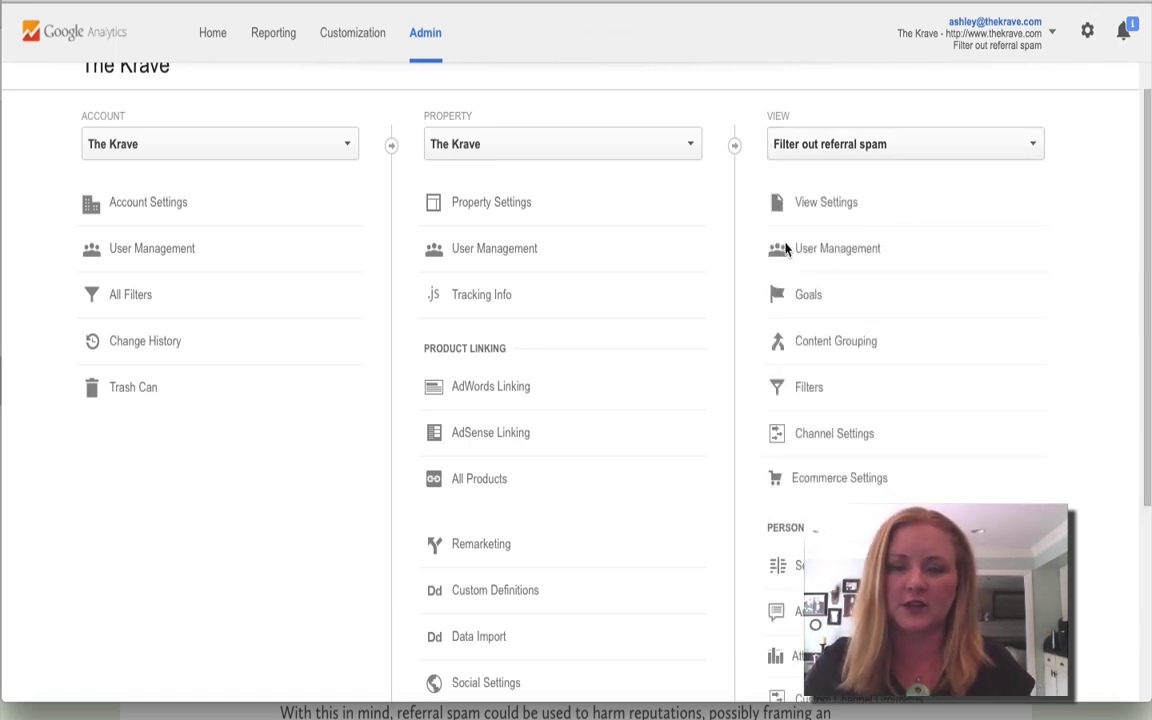
left_click(801, 390)
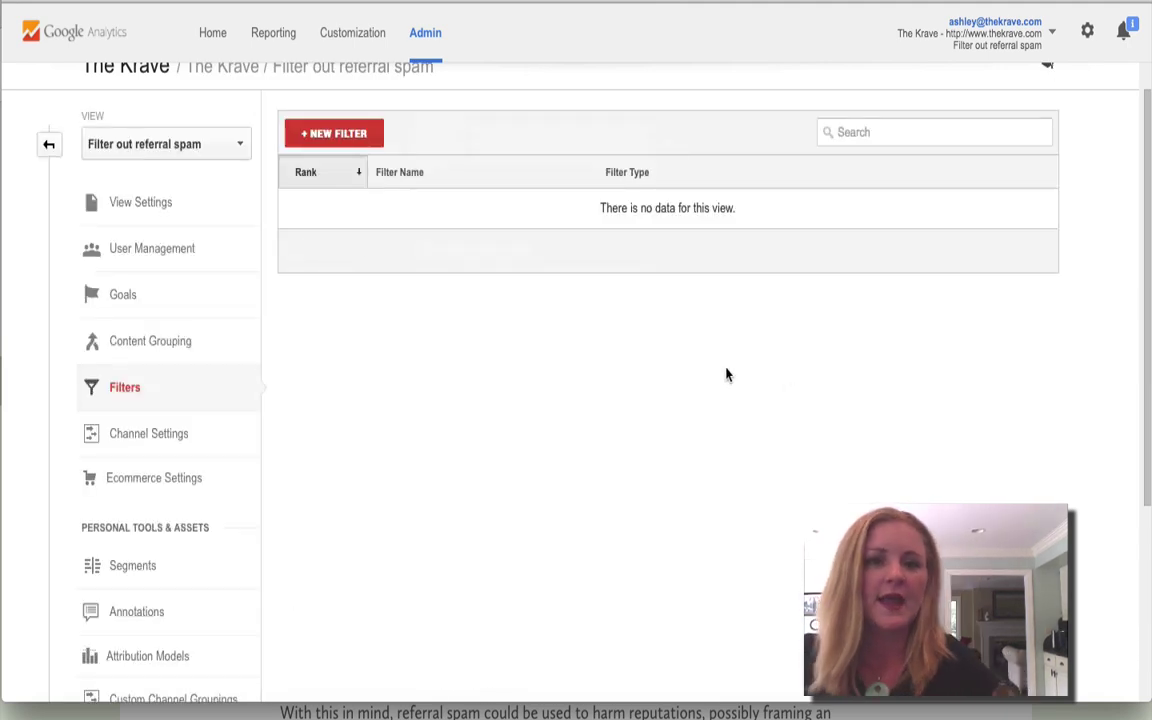
left_click(336, 140)
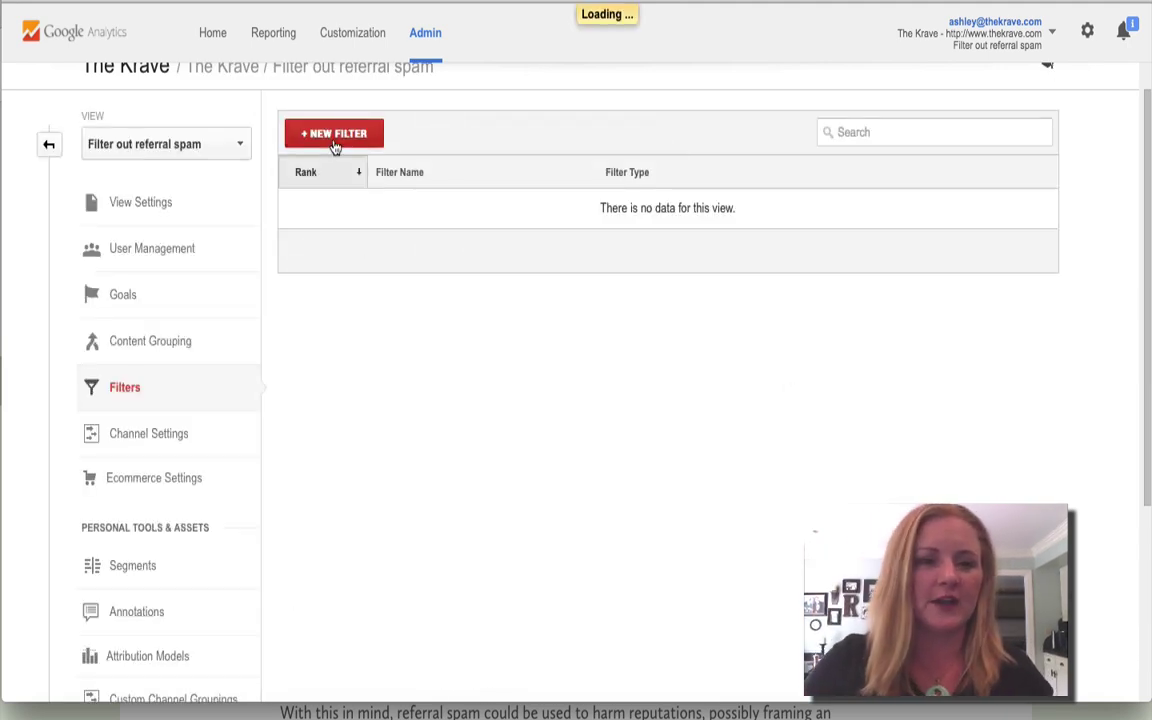
left_click(340, 214)
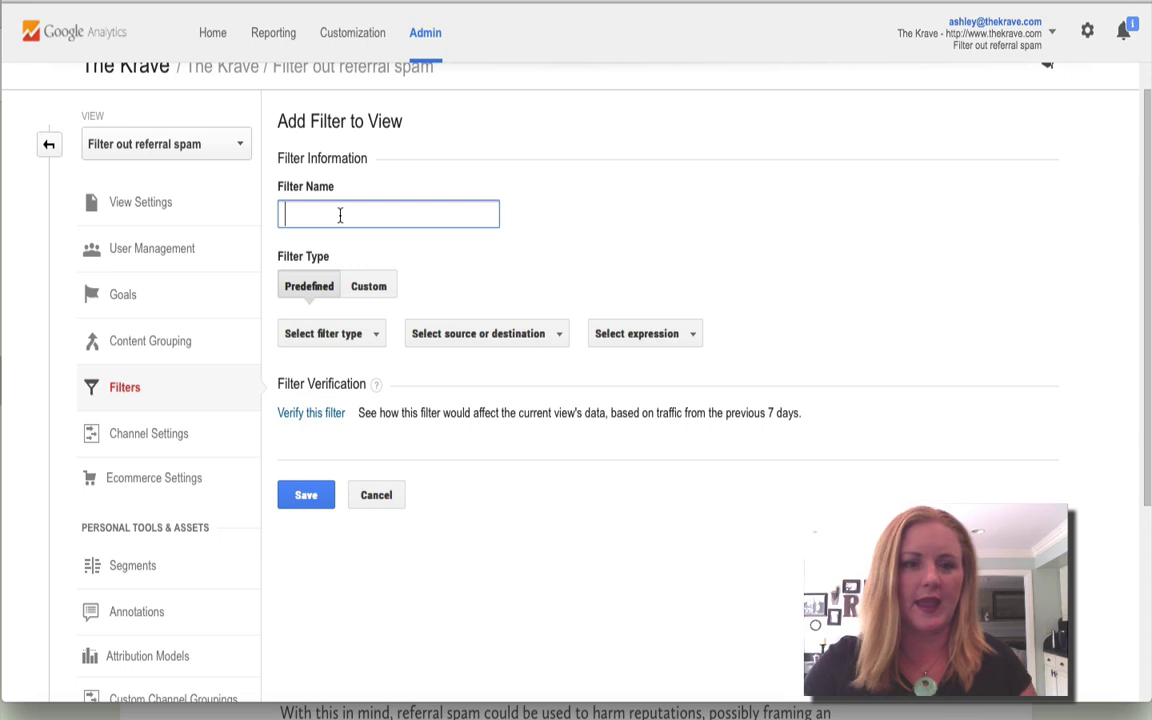
type("Rem")
type("erral Spam")
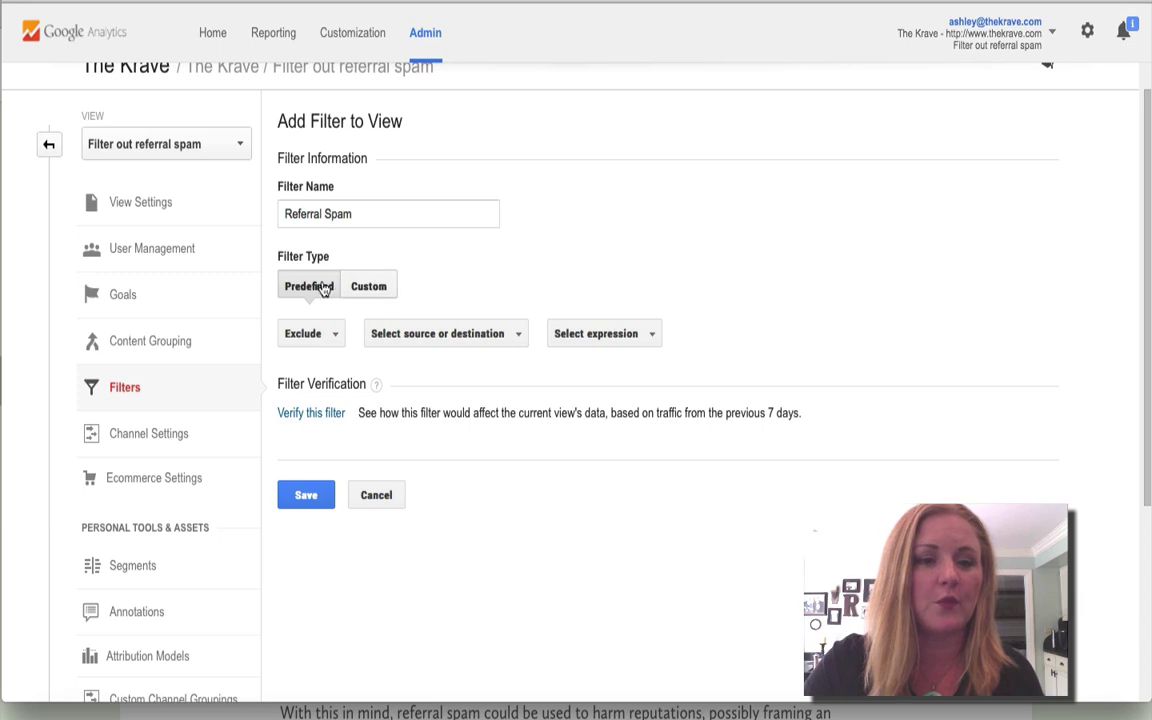
Make the filter a custom exclude filter on the Campaign Source field
left_click(376, 290)
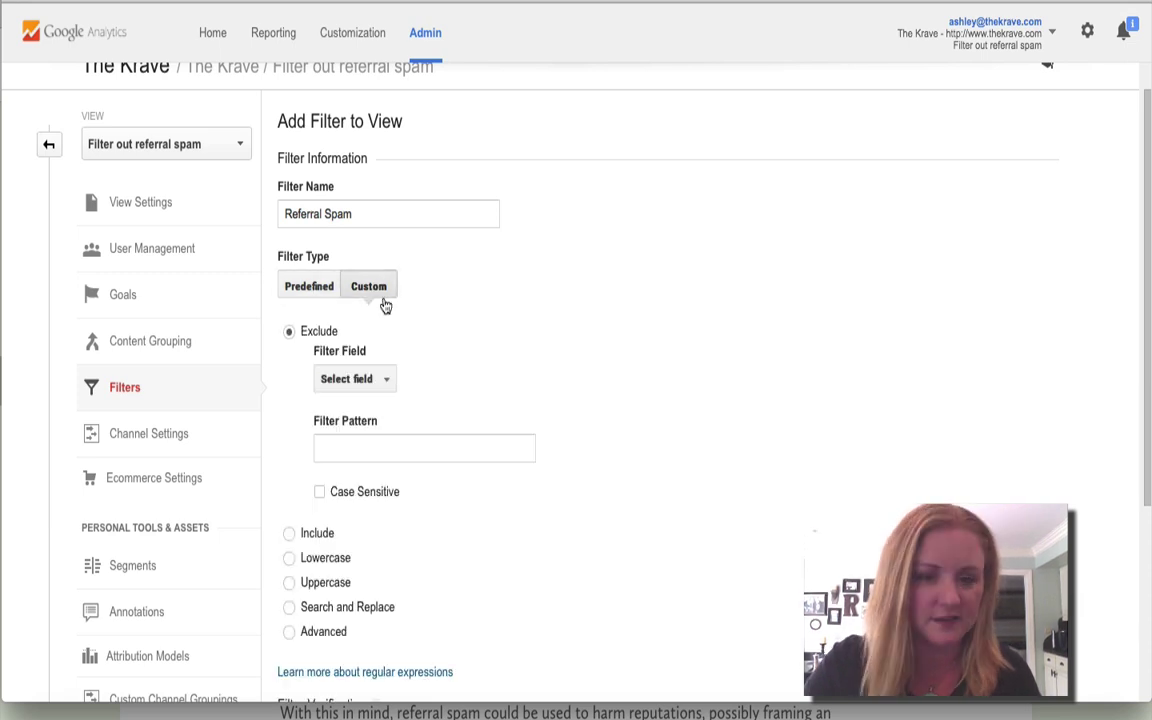
scroll(527, 408, "down", 2)
left_click(382, 297)
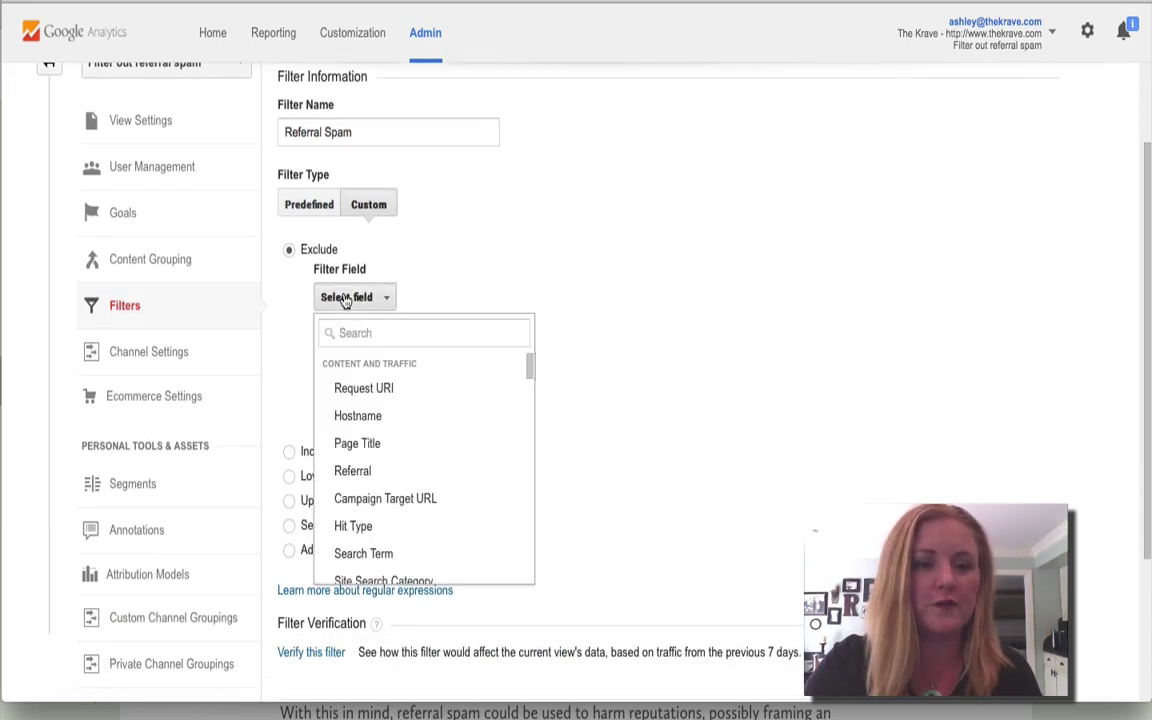
scroll(381, 484, "down", 4)
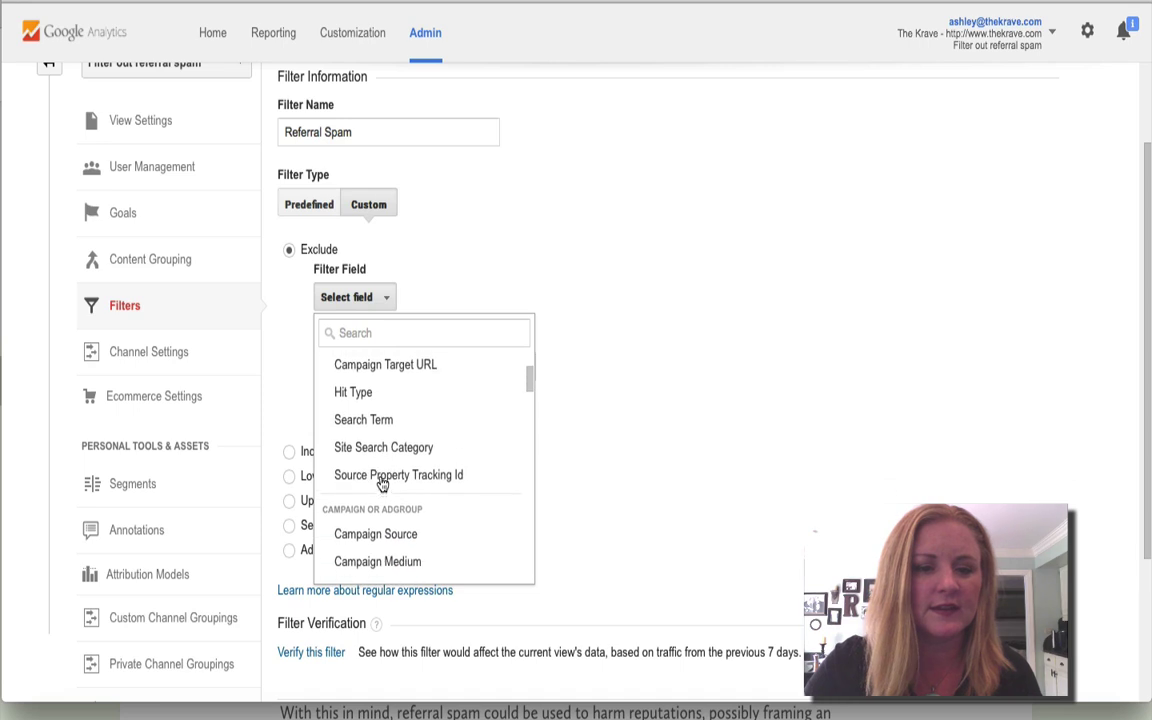
left_click(357, 494)
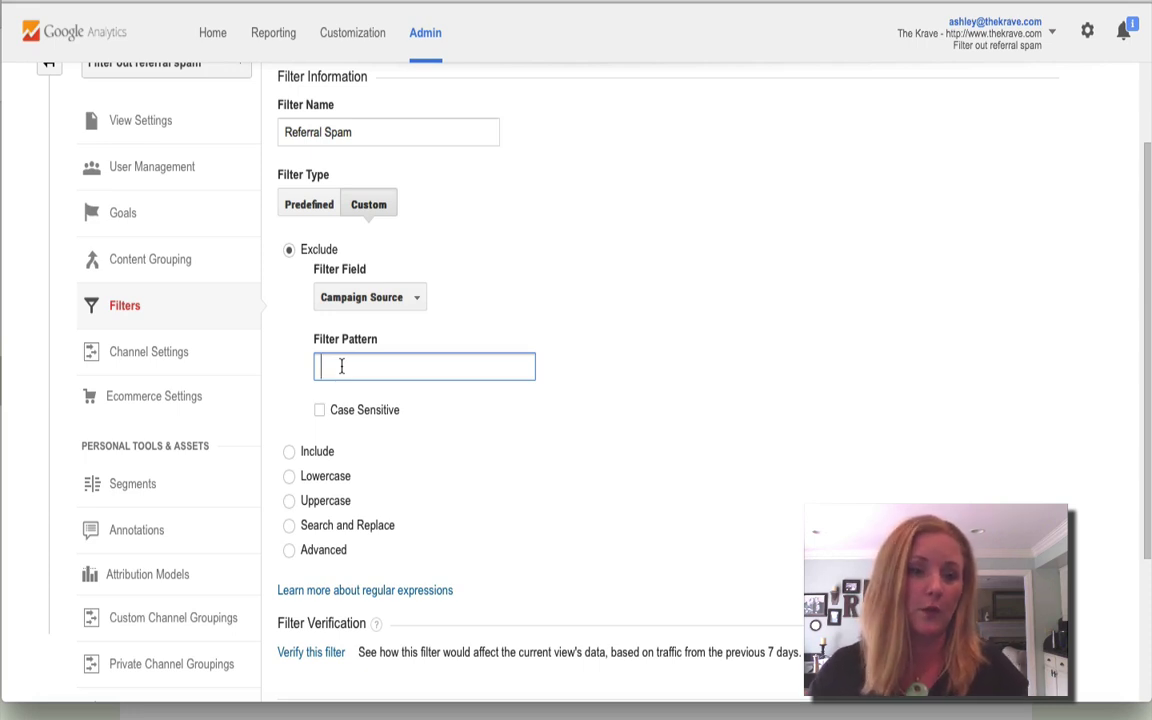
Paste the spam-domain expression beginning ".*((darodar|priceg|buttons" as the filter pattern and save the filter
key("ctrl+v")
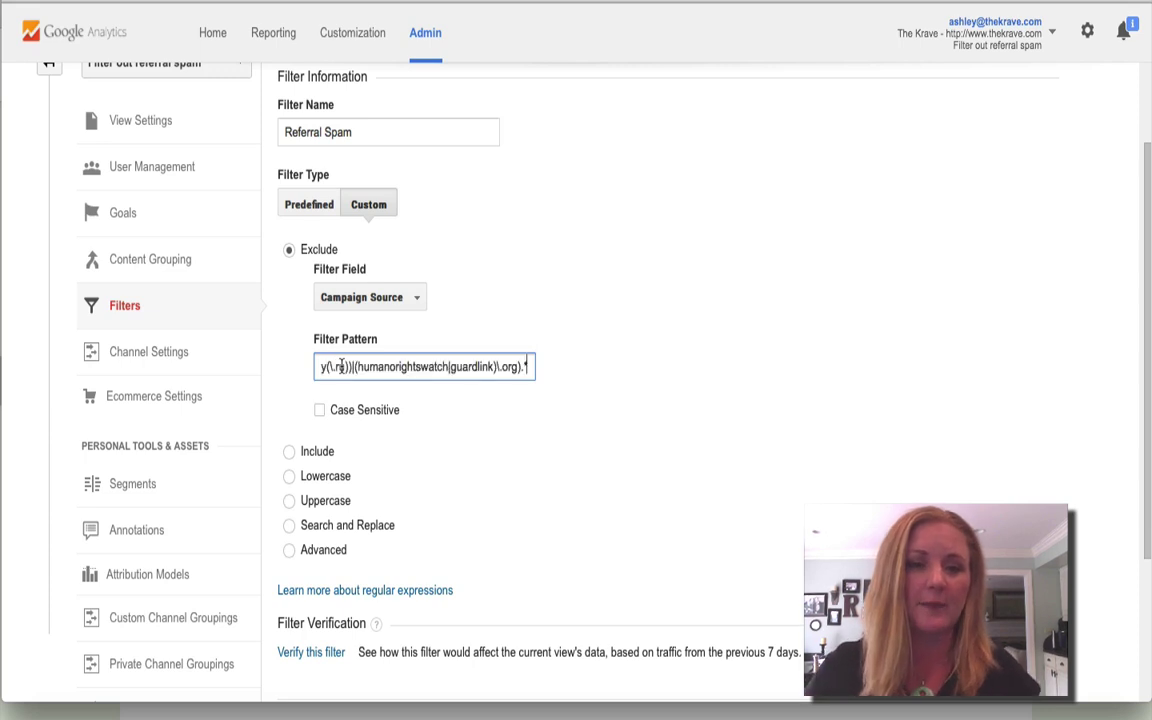
scroll(522, 376, "down", 1)
scroll(522, 376, "down", 3)
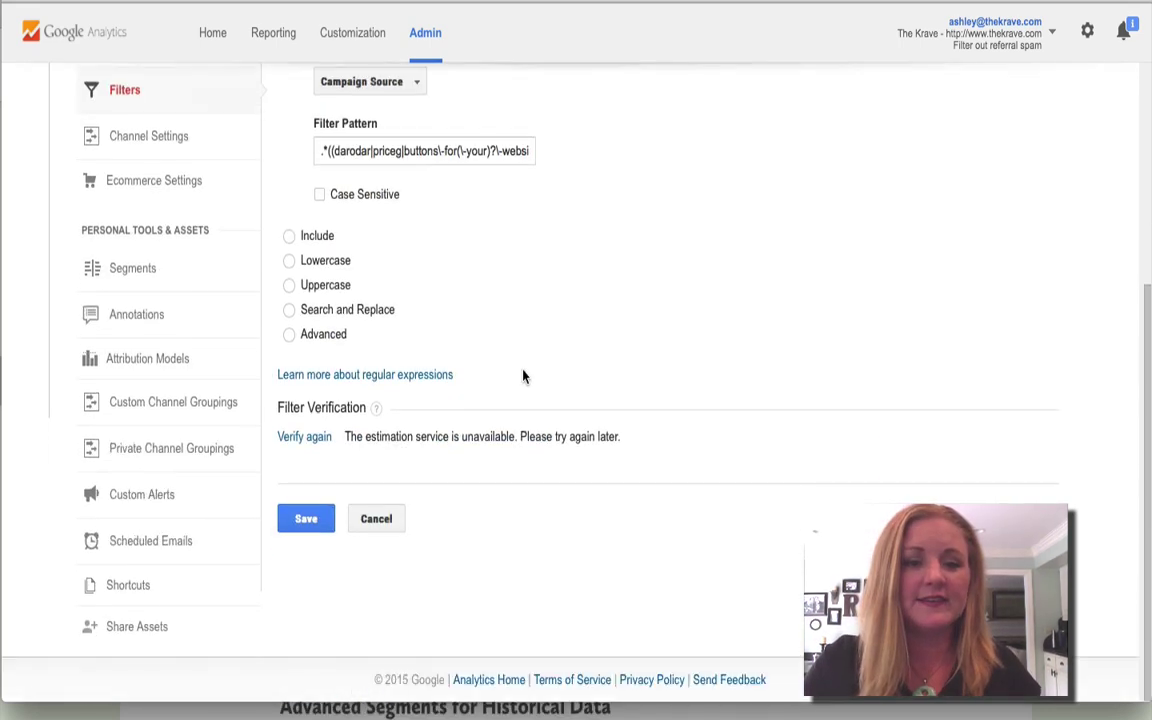
left_click(302, 526)
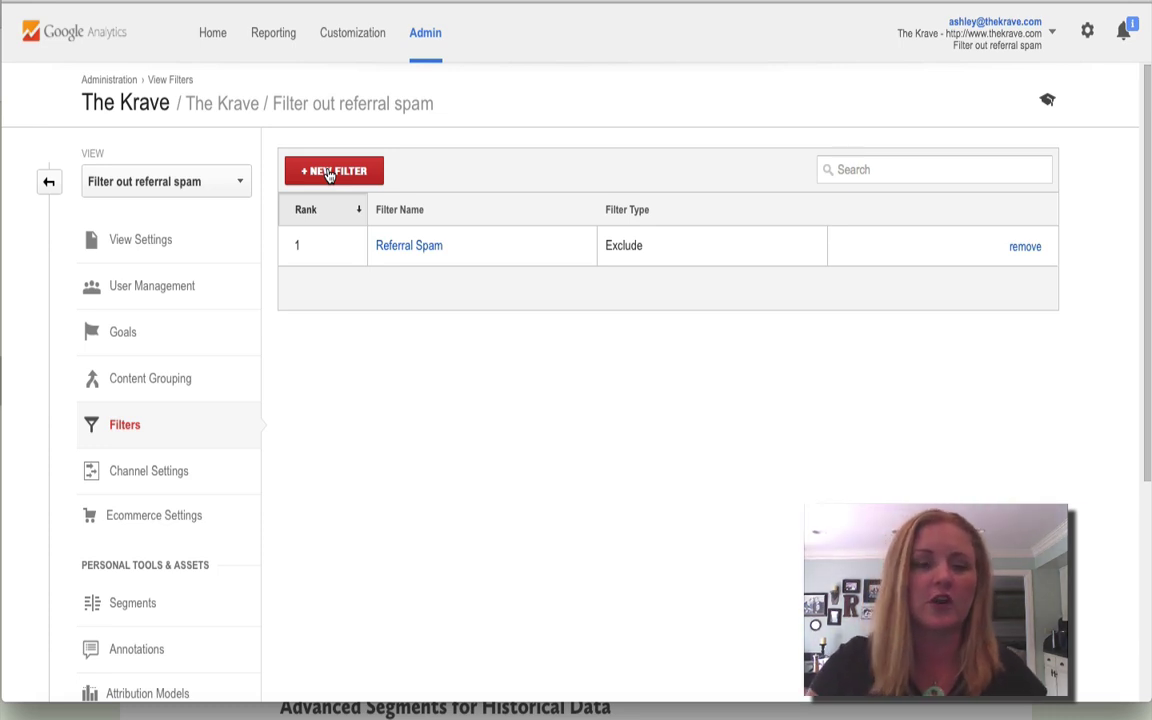
Start another new filter named "Referral Spam 2" and set its type to custom
left_click(329, 172)
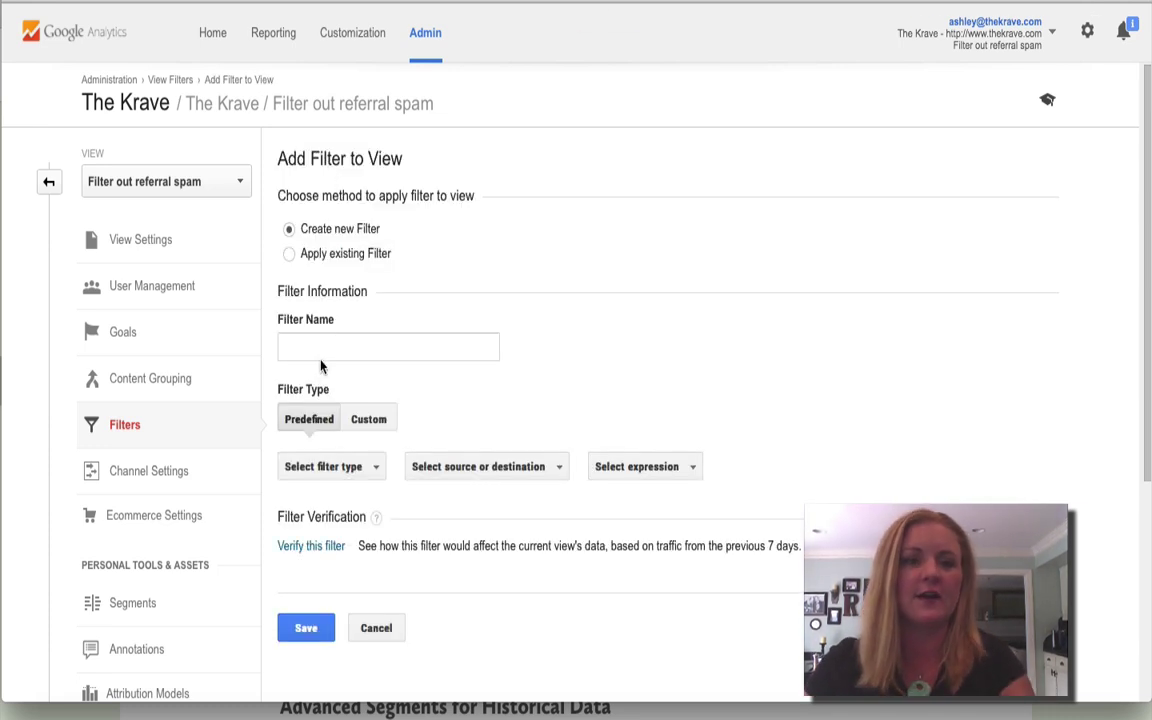
left_click(319, 351)
type("Referral Spam 2")
left_click(368, 419)
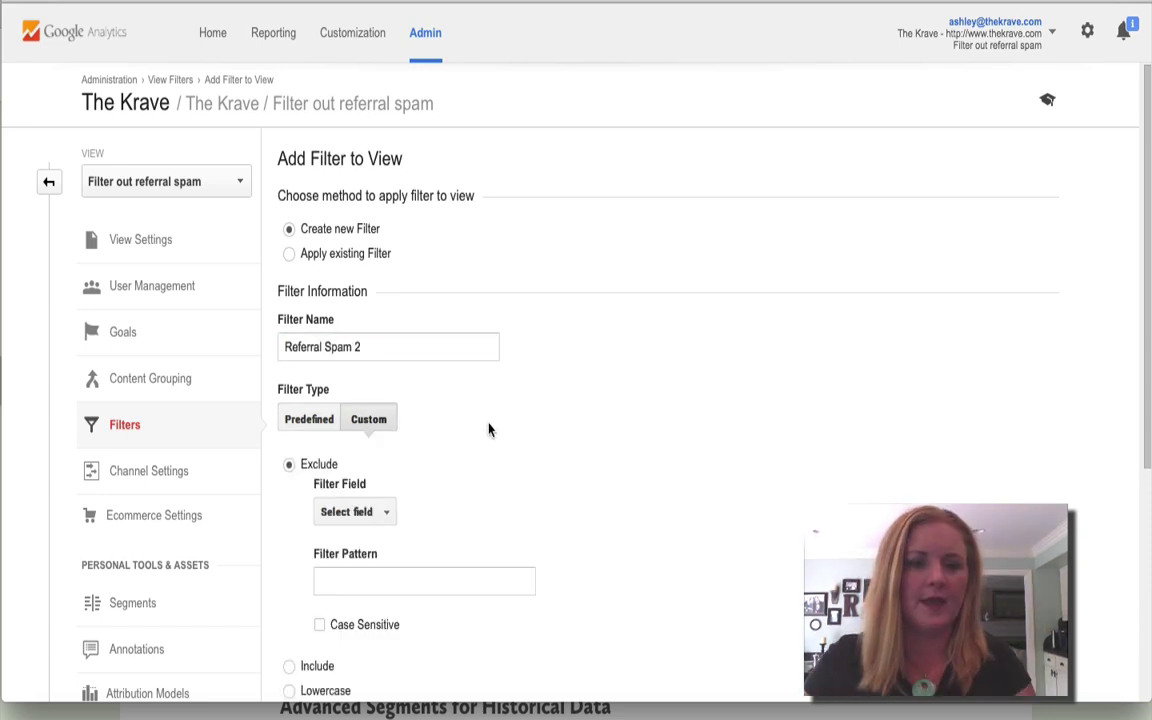
Paste the spam-domain expression beginning ".*((best(websitesawards" as the filter pattern and try to save the filter
scroll(494, 494, "down", 2)
left_click(333, 483)
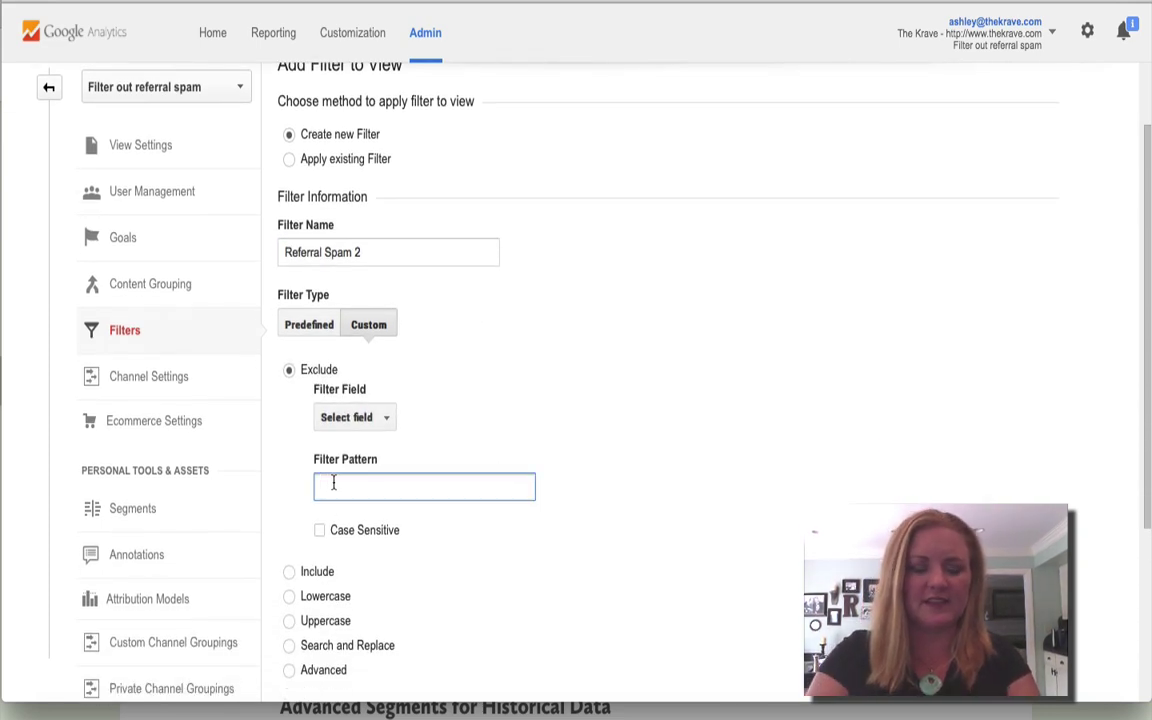
key("ctrl+v")
scroll(619, 505, "down", 2)
scroll(619, 505, "down", 2)
left_click(309, 601)
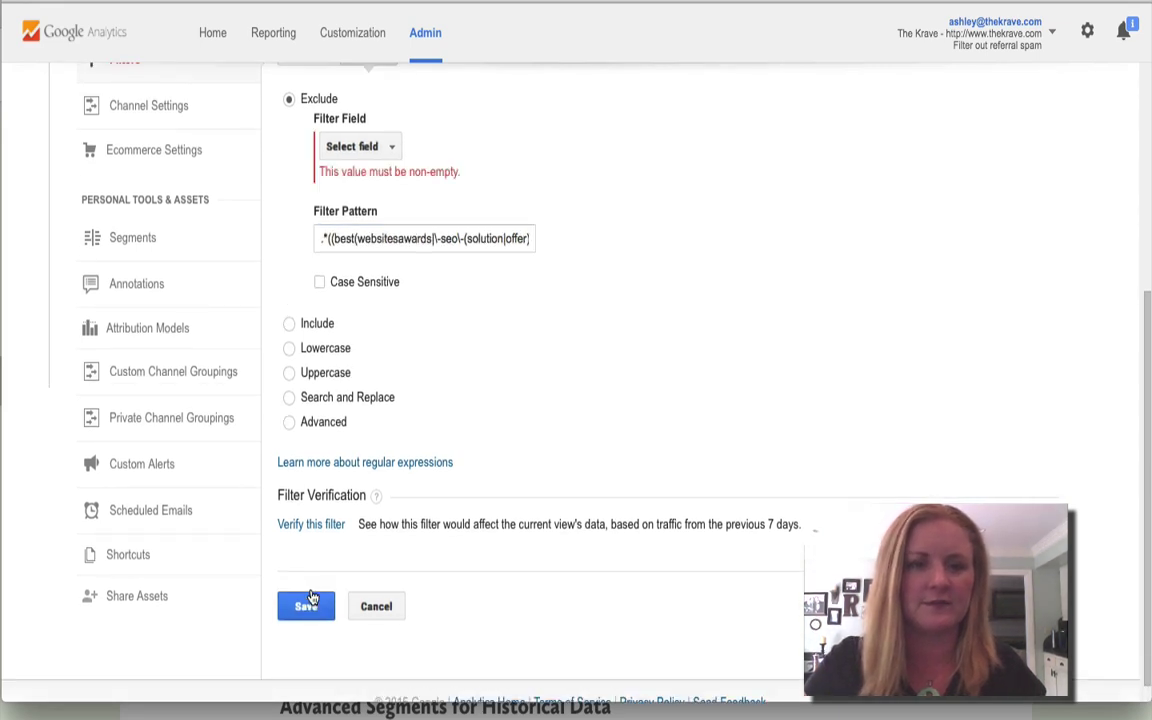
Set the exclude filter's field to Campaign Source and save the "Referral Spam 2" filter
left_click(377, 148)
scroll(410, 322, "down", 2)
scroll(395, 322, "down", 1)
left_click(362, 329)
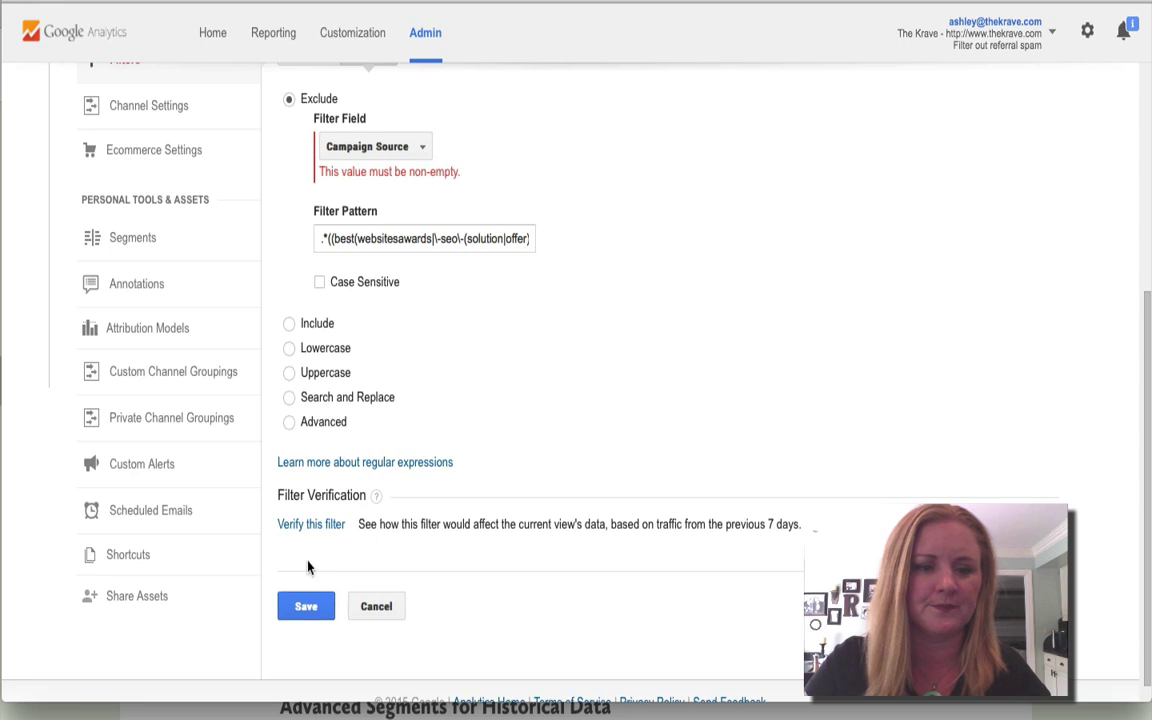
left_click(305, 605)
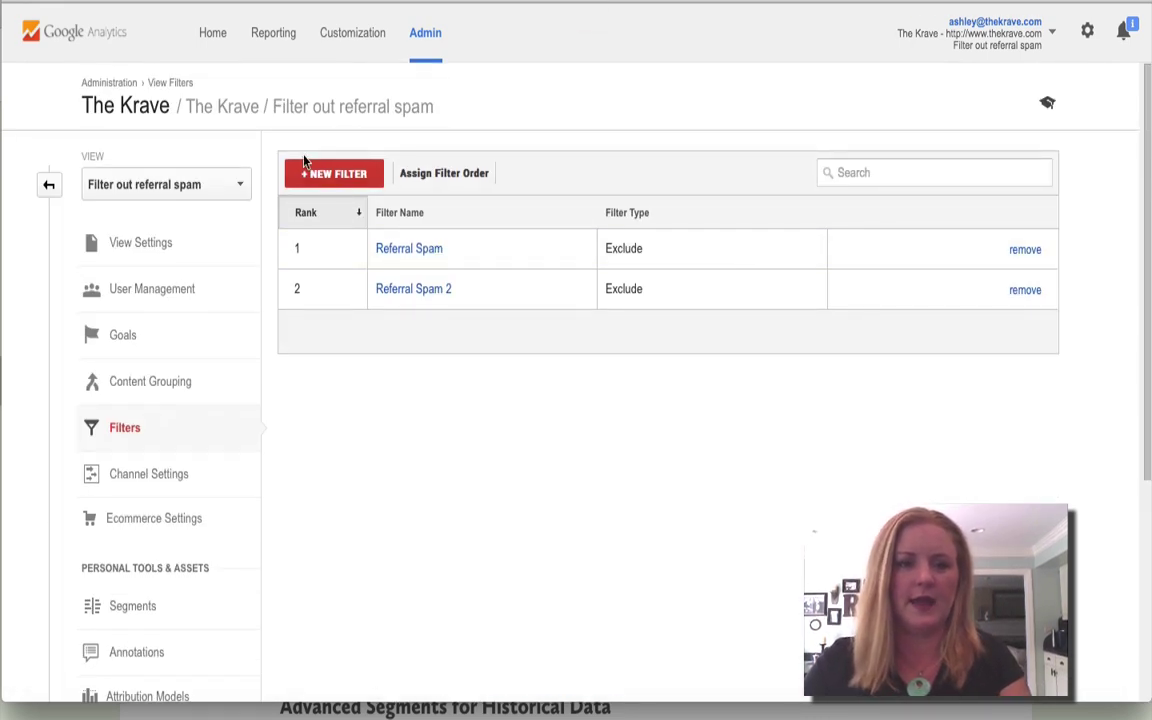
Start a third filter for the view and name it "Referral Spam 3"
left_click(318, 178)
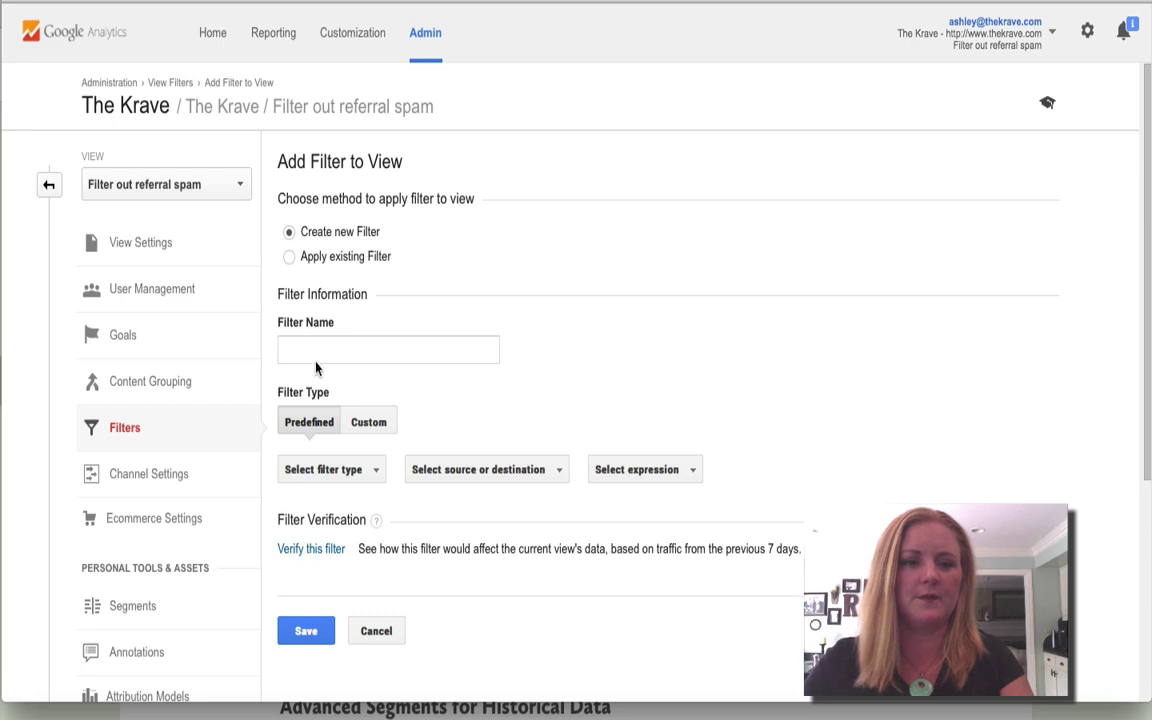
left_click(311, 343)
type("Referral ")
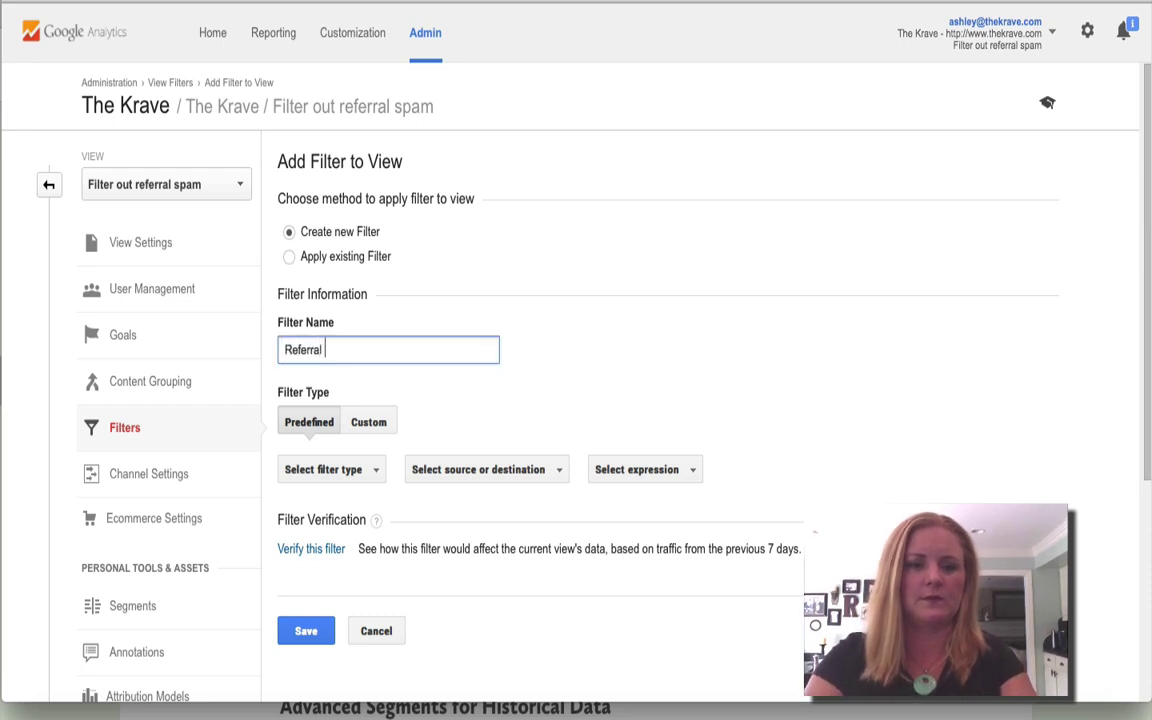
type("Spam 3")
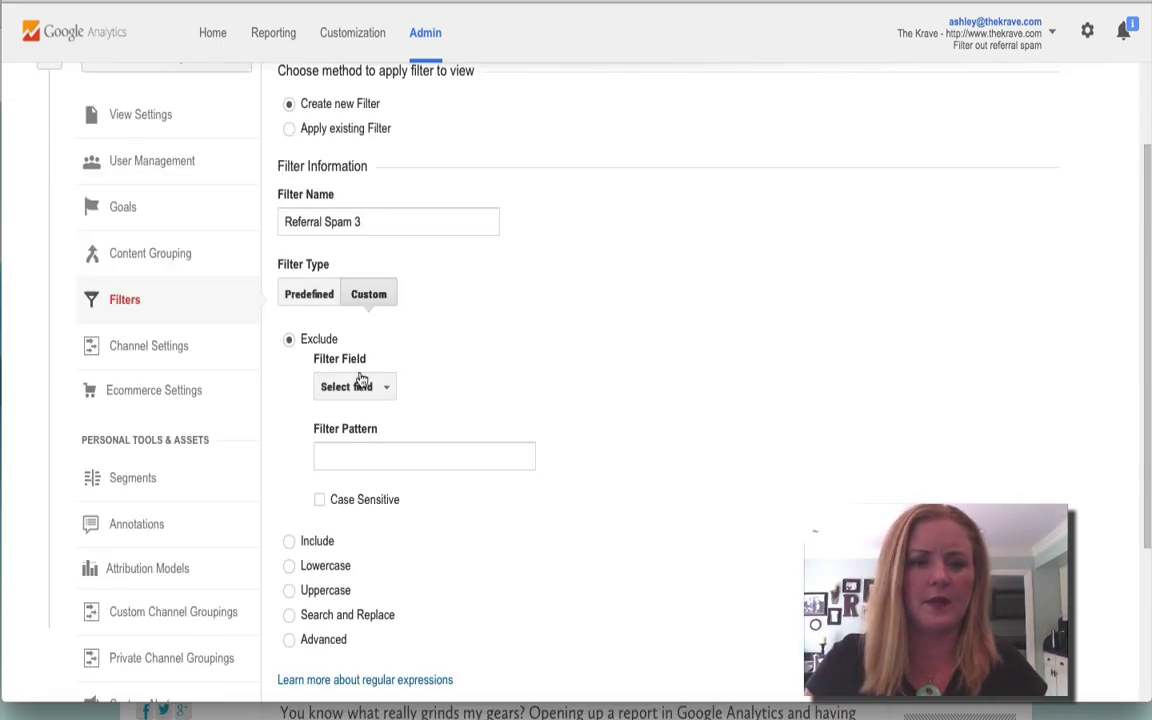
Set the exclude filter's field to Campaign Source, paste the expression ending "trafficmonetize\.org).*" as its pattern, and save the "Referral Spam 3" filter
left_click(358, 383)
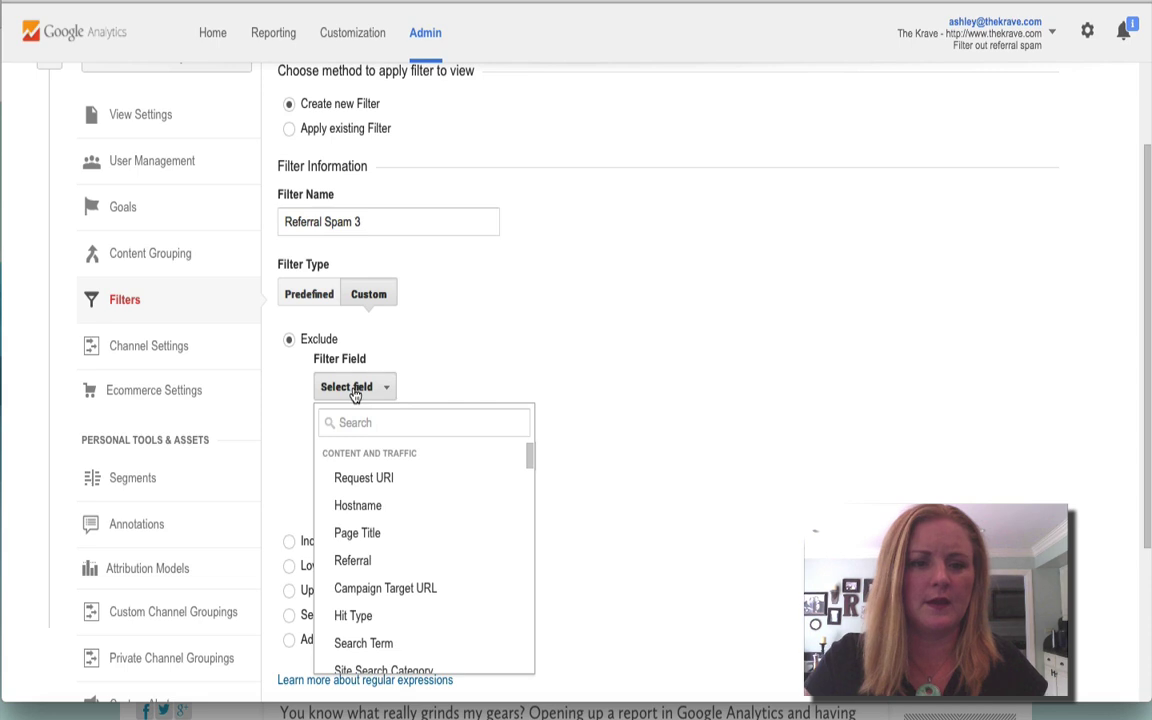
scroll(370, 563, "down", 3)
left_click(372, 570)
left_click(357, 458)
key("ctrl+v")
scroll(725, 404, "down", 3)
scroll(727, 404, "down", 2)
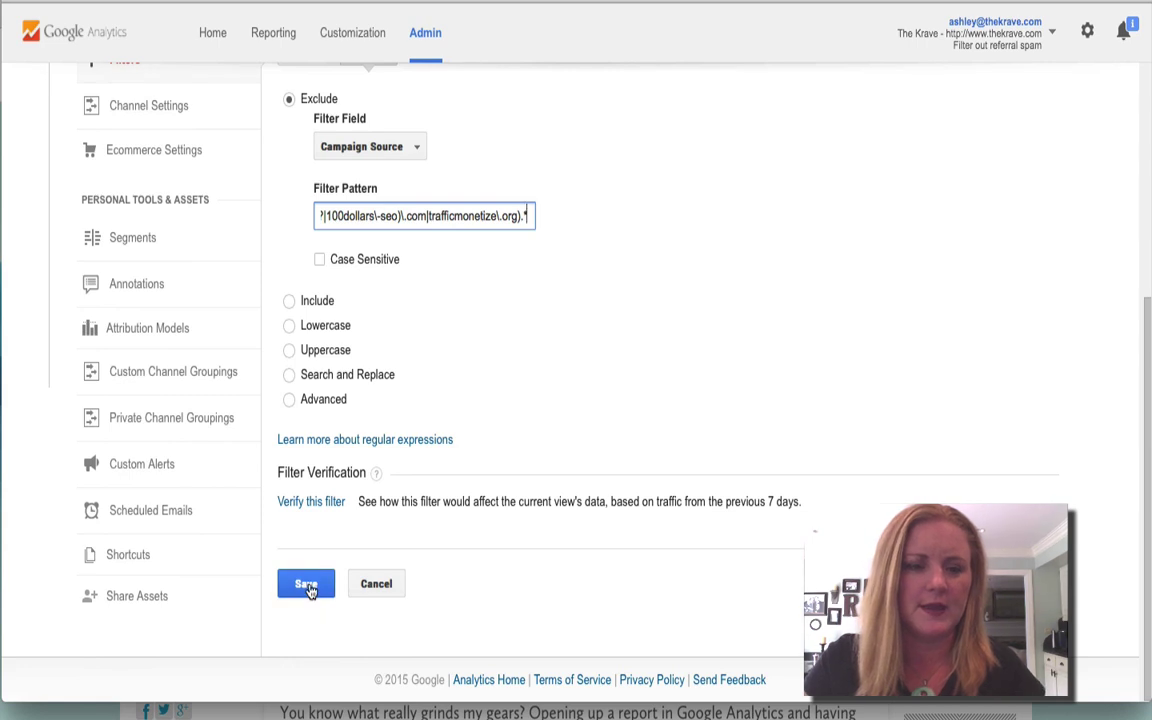
left_click(309, 588)
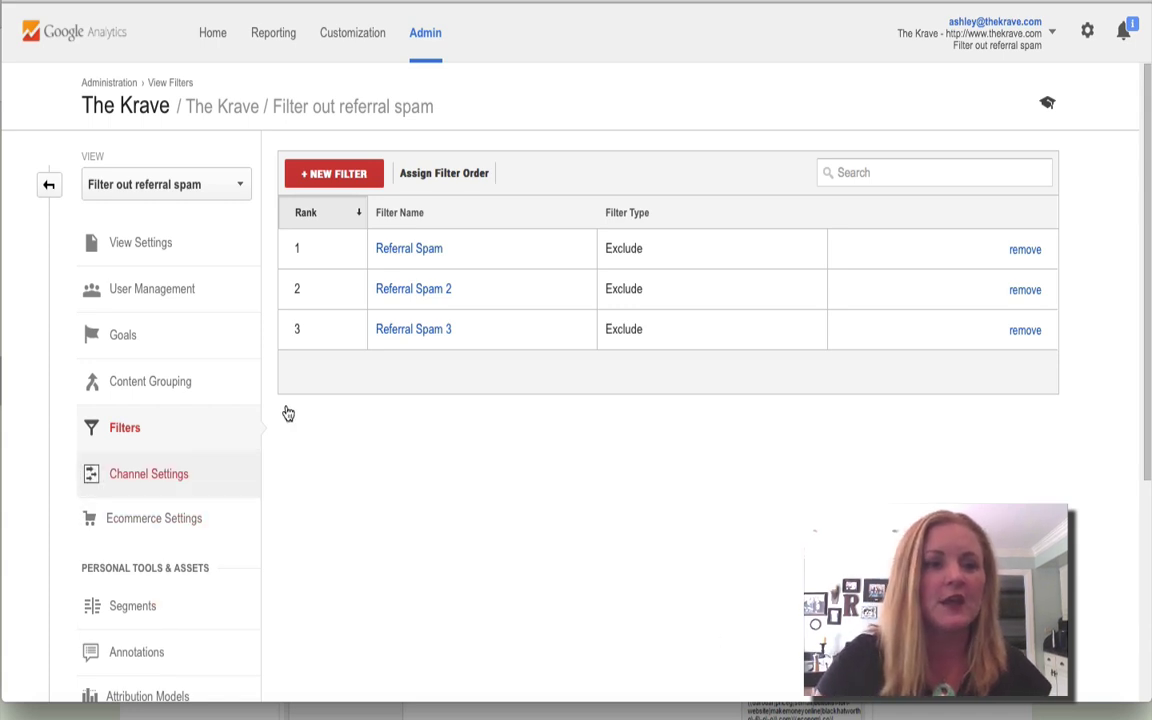
Start a new segment for the All Web Site Data view and set its condition filter to exclude sessions
scroll(470, 470, "down", 2)
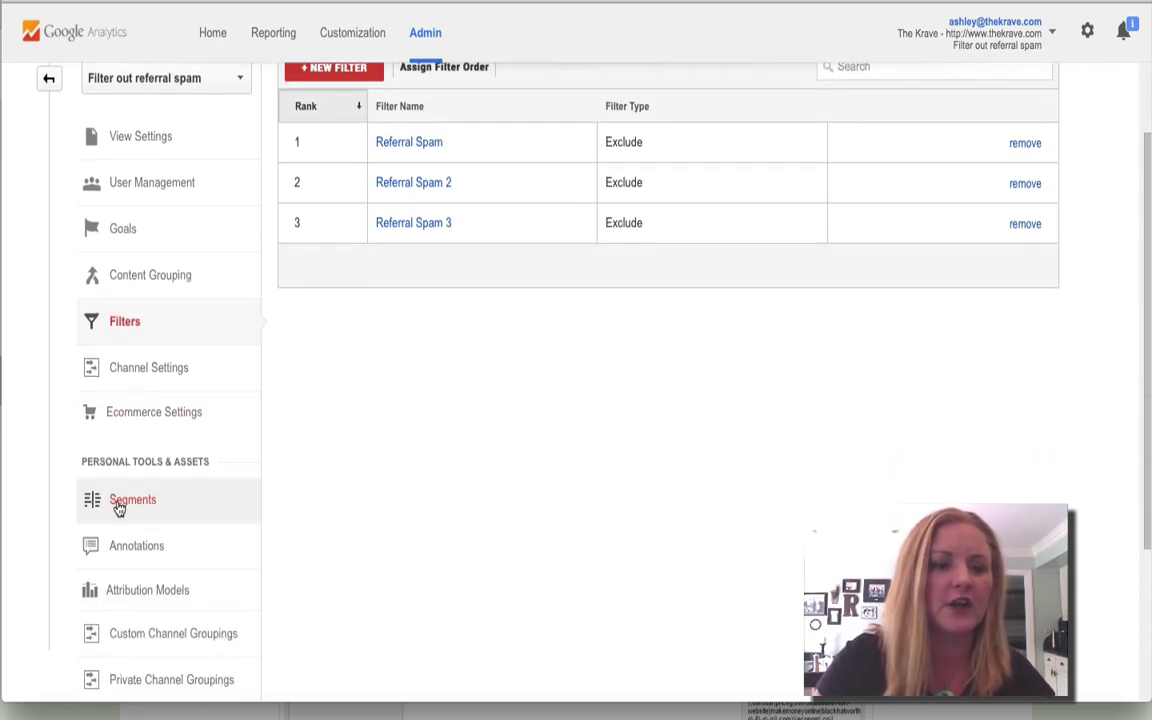
left_click(119, 503)
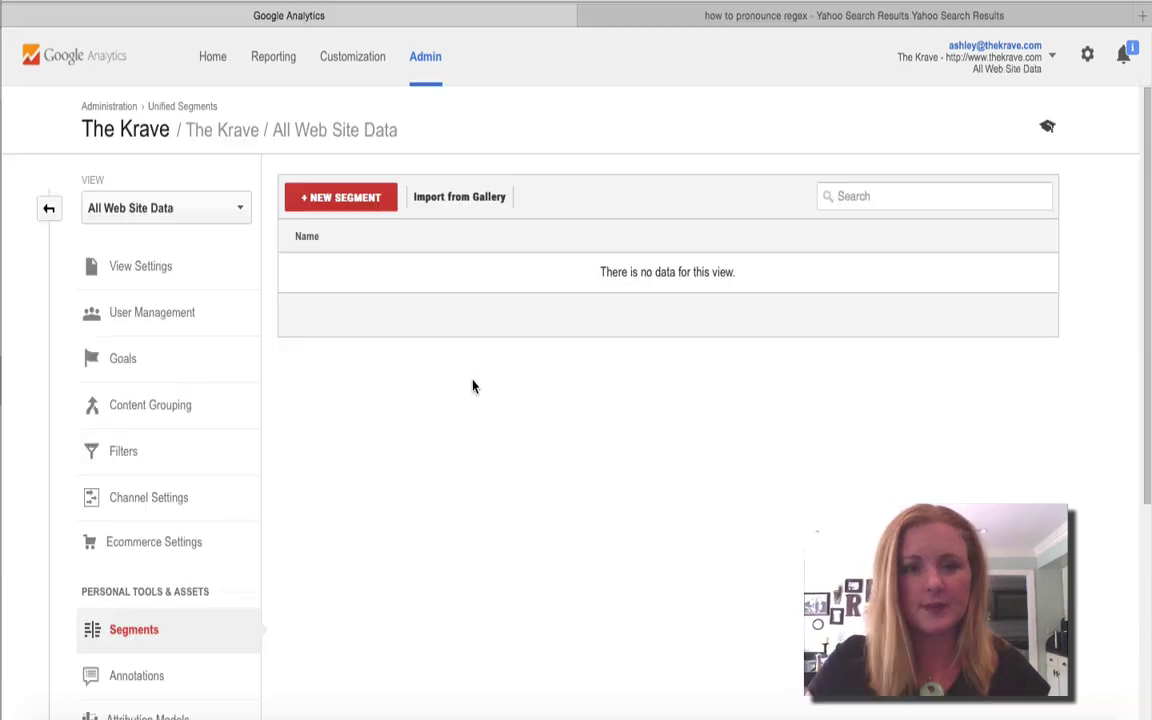
left_click(336, 199)
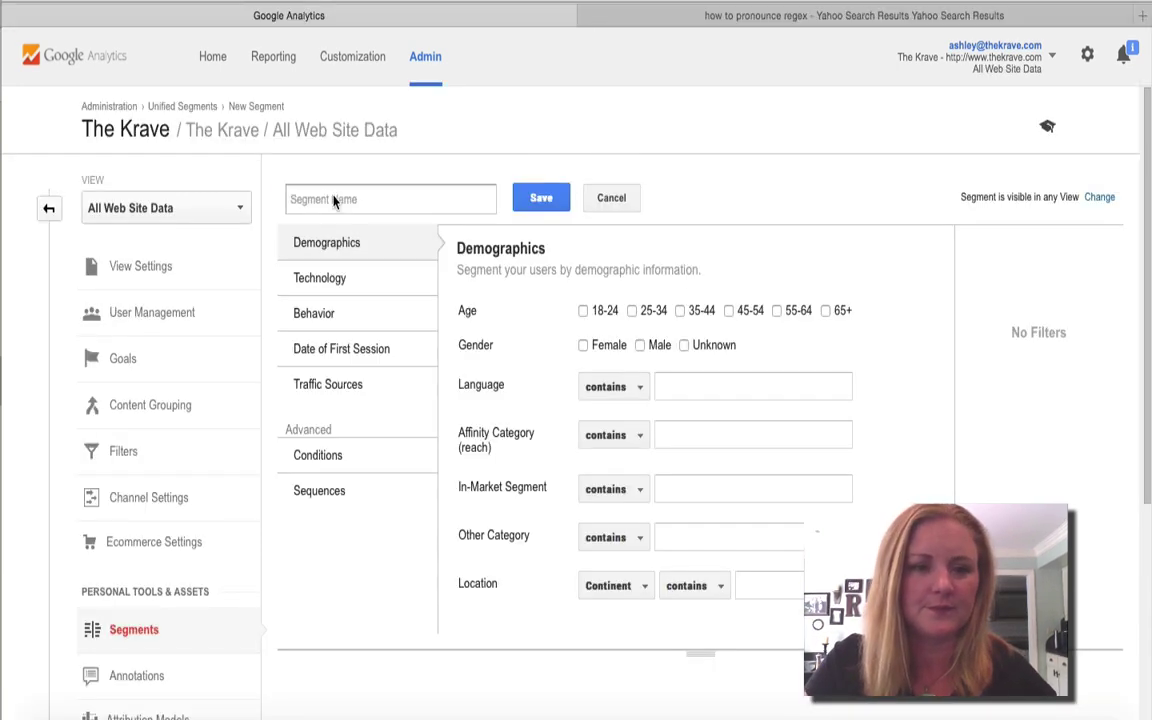
left_click(317, 457)
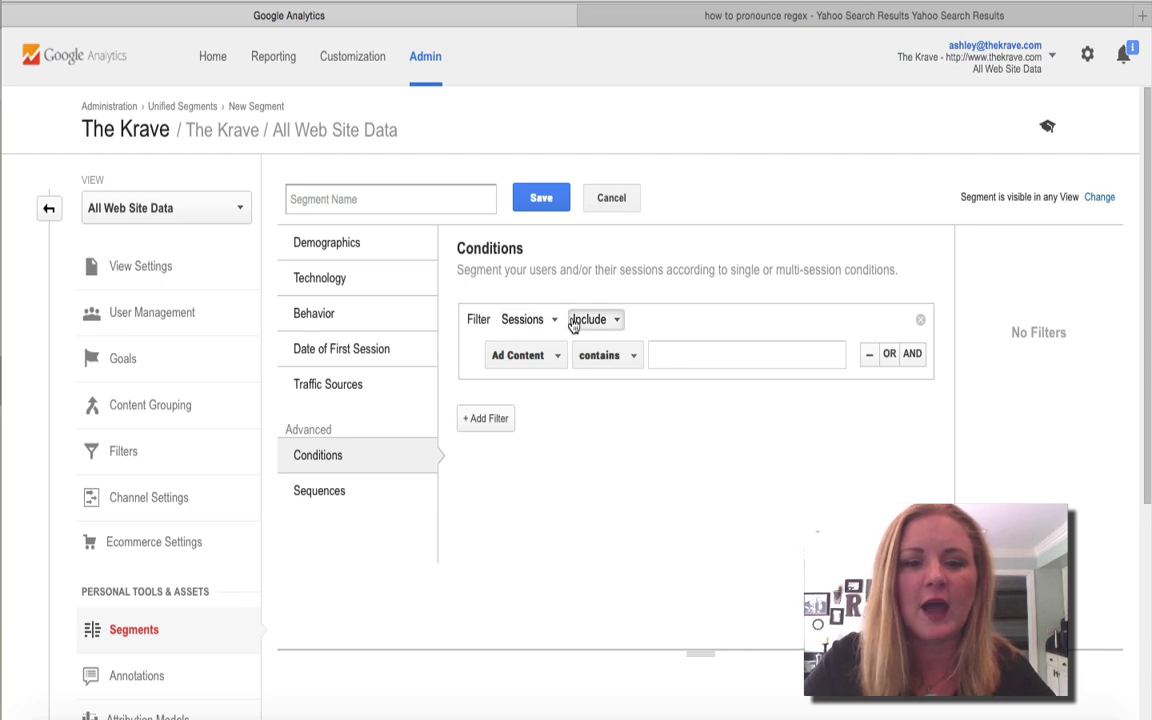
left_click(605, 320)
left_click(606, 374)
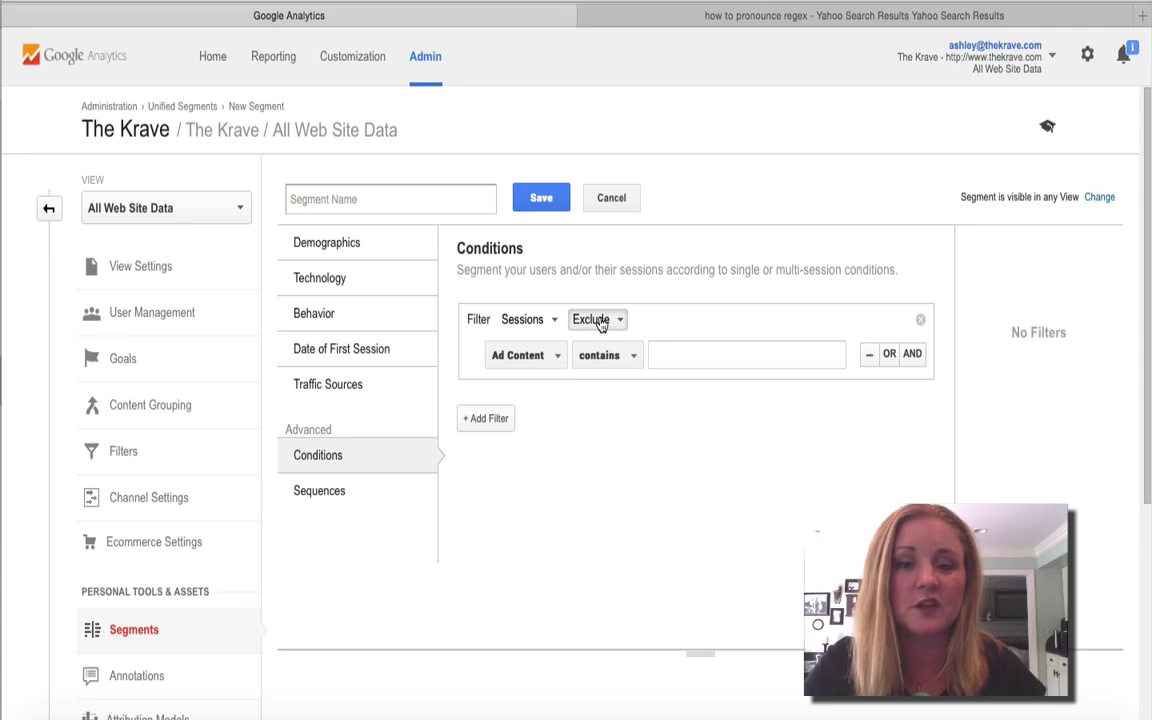
Set the condition to Source / Medium matches regex and paste the spam-domain expression beginning ".*((darodar|priceg"
left_click(535, 358)
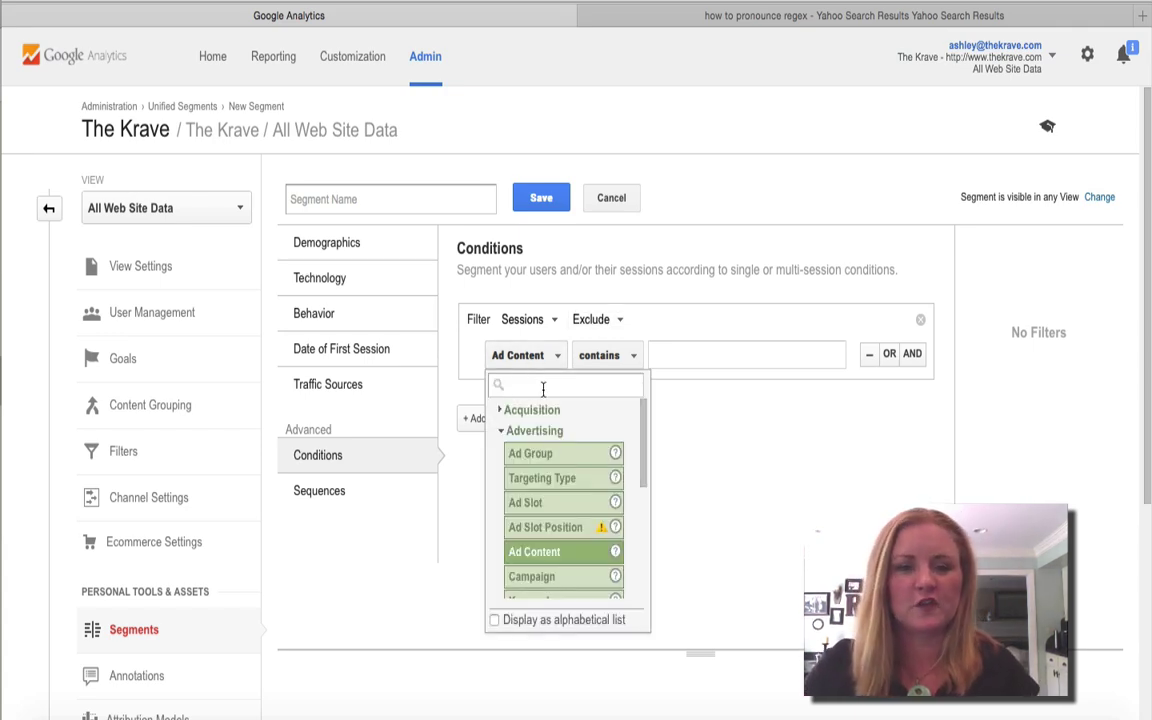
left_click(505, 411)
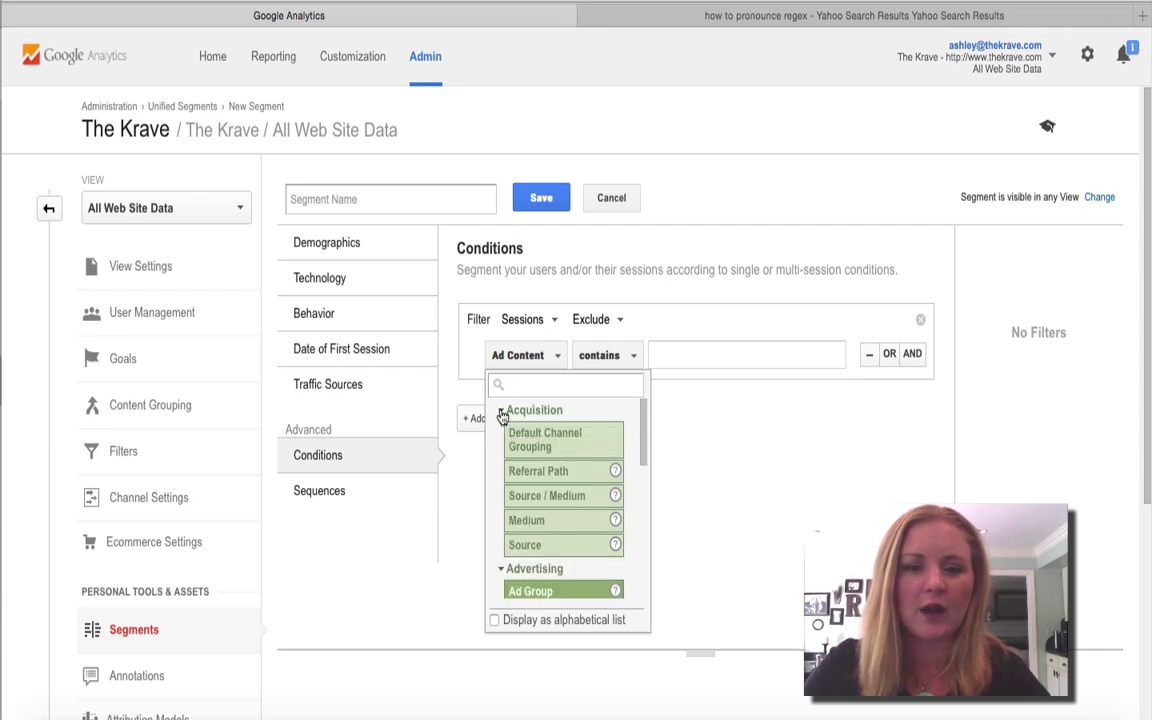
left_click(550, 500)
left_click(641, 362)
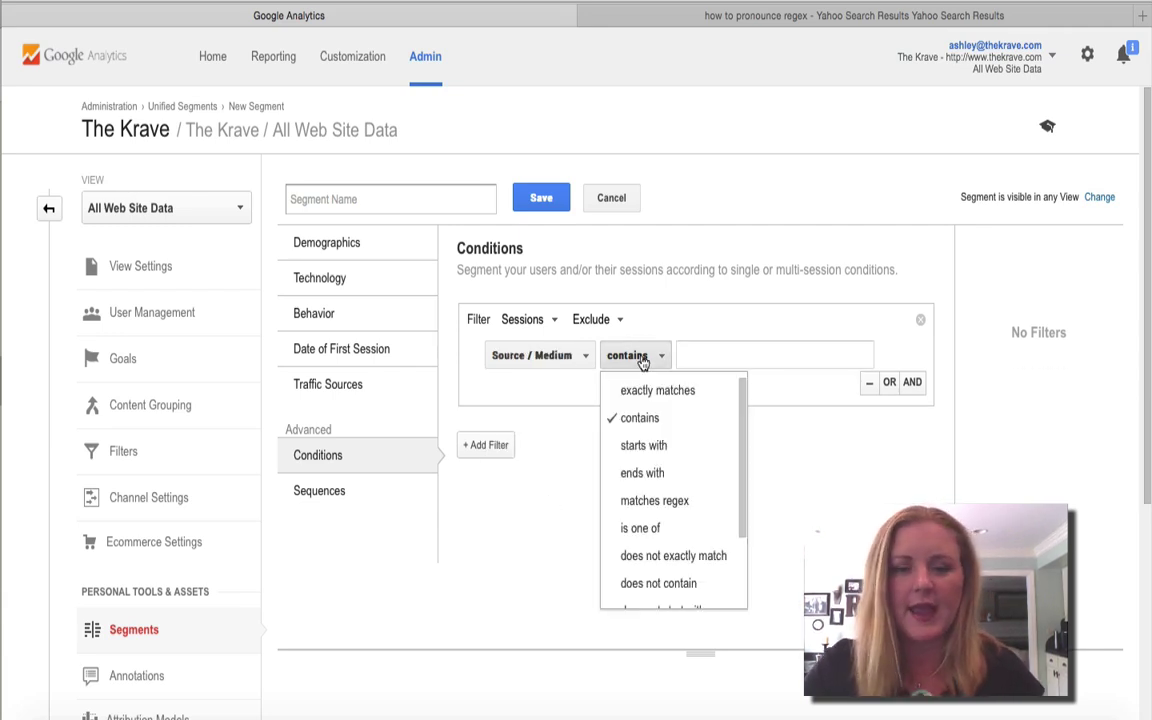
left_click(644, 502)
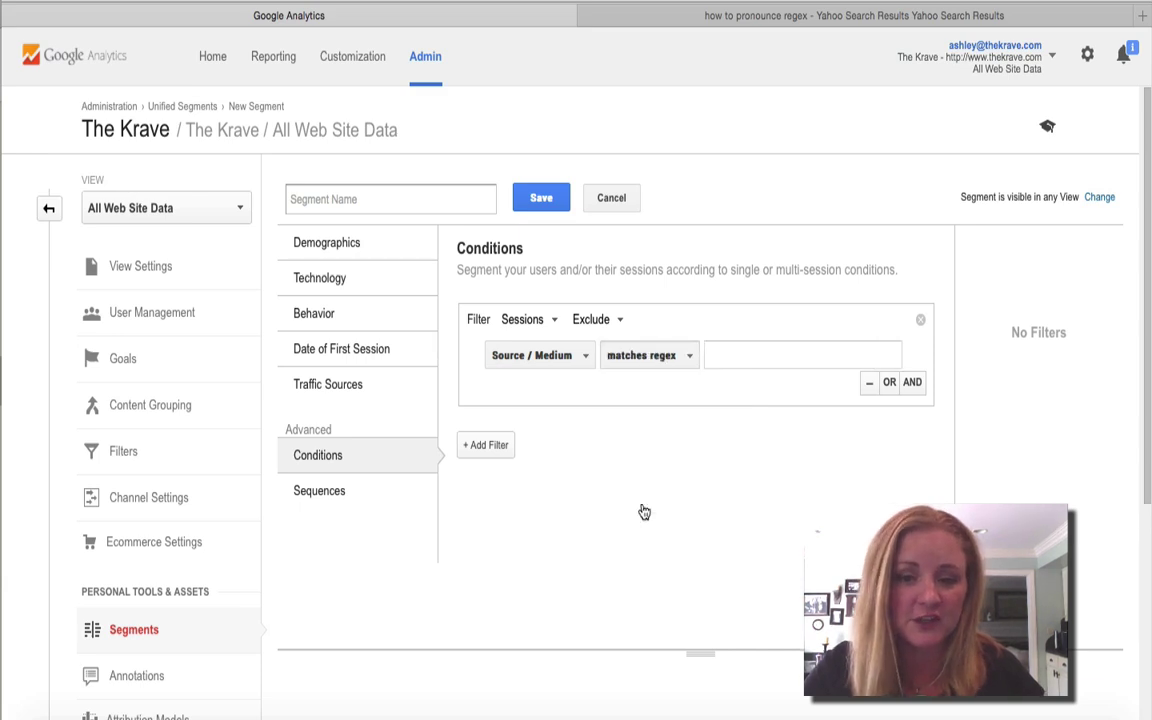
left_click(737, 351)
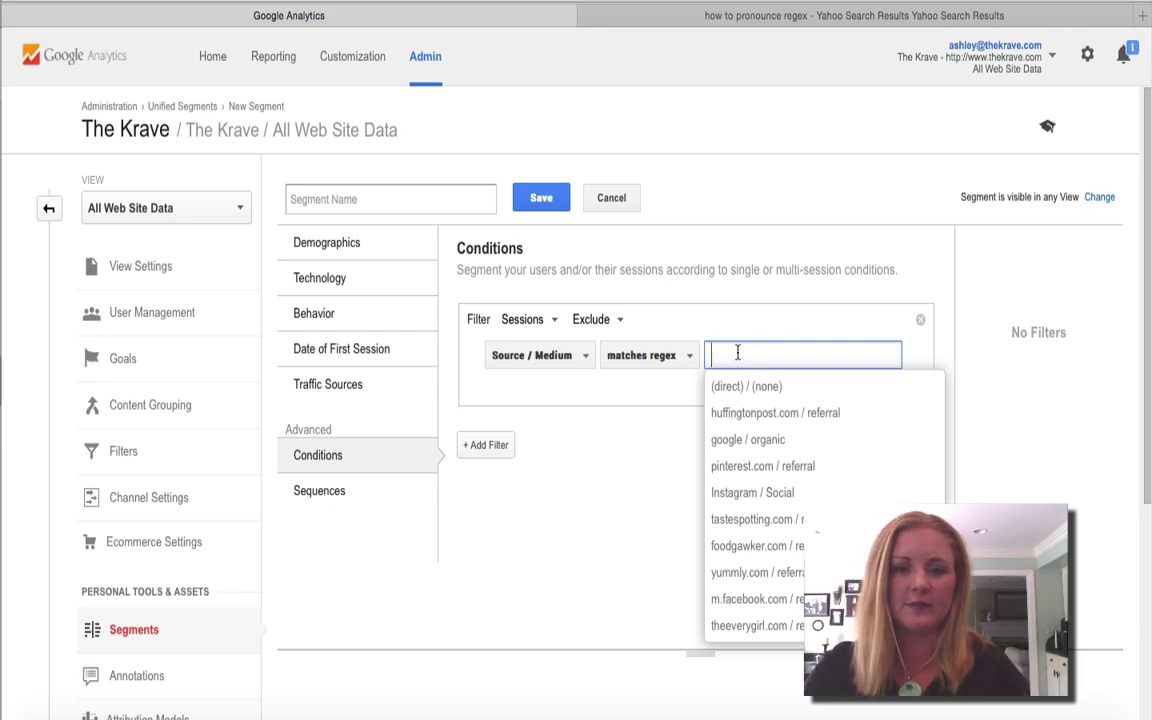
key("ctrl+v")
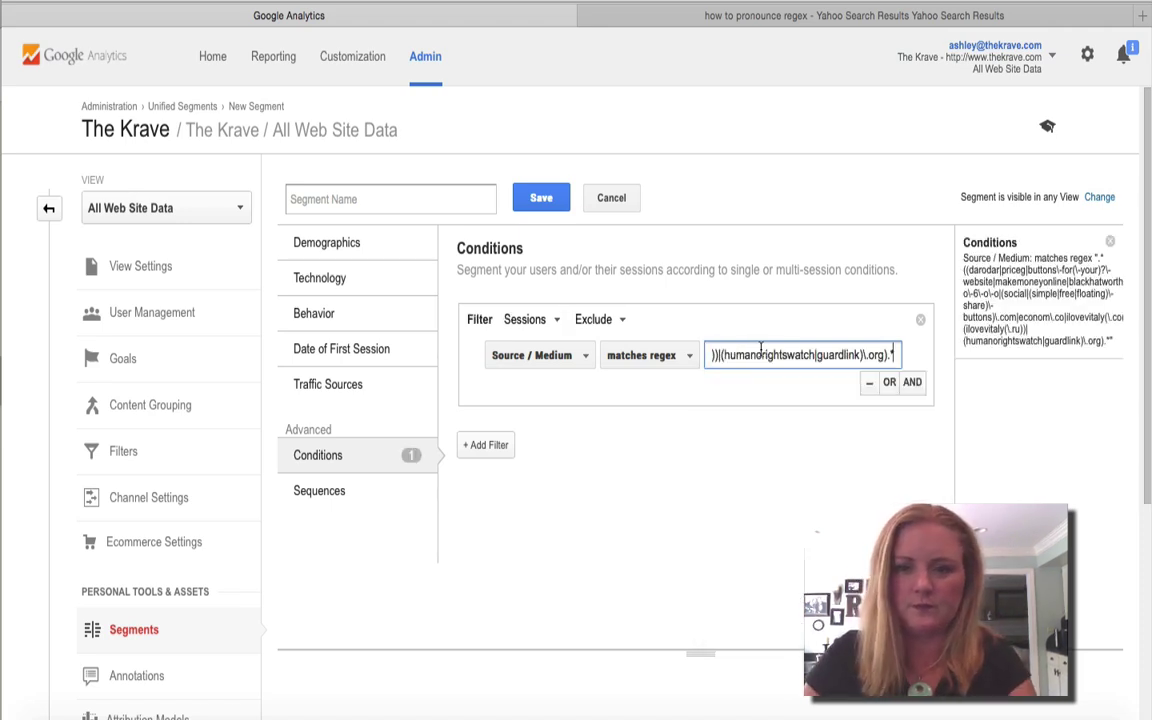
Add two OR conditions with the regex expressions beginning ".*((best(websitesawards" and ".*((event\-tracking|semalt(media)?"
left_click(889, 382)
left_click(725, 430)
key("ctrl+v")
left_click(889, 456)
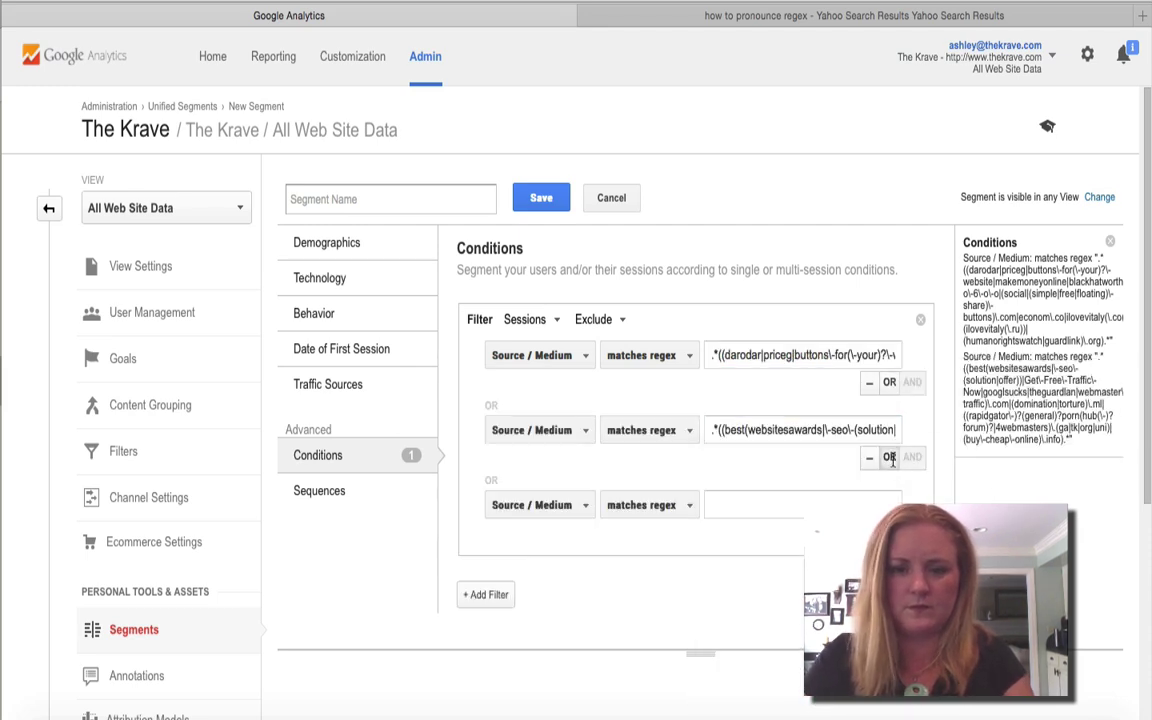
left_click(780, 504)
type(".*((event\\-tracking|semalt(media)?|100dollars\\-seo)\\.com|trafficmonetize\\.org).*")
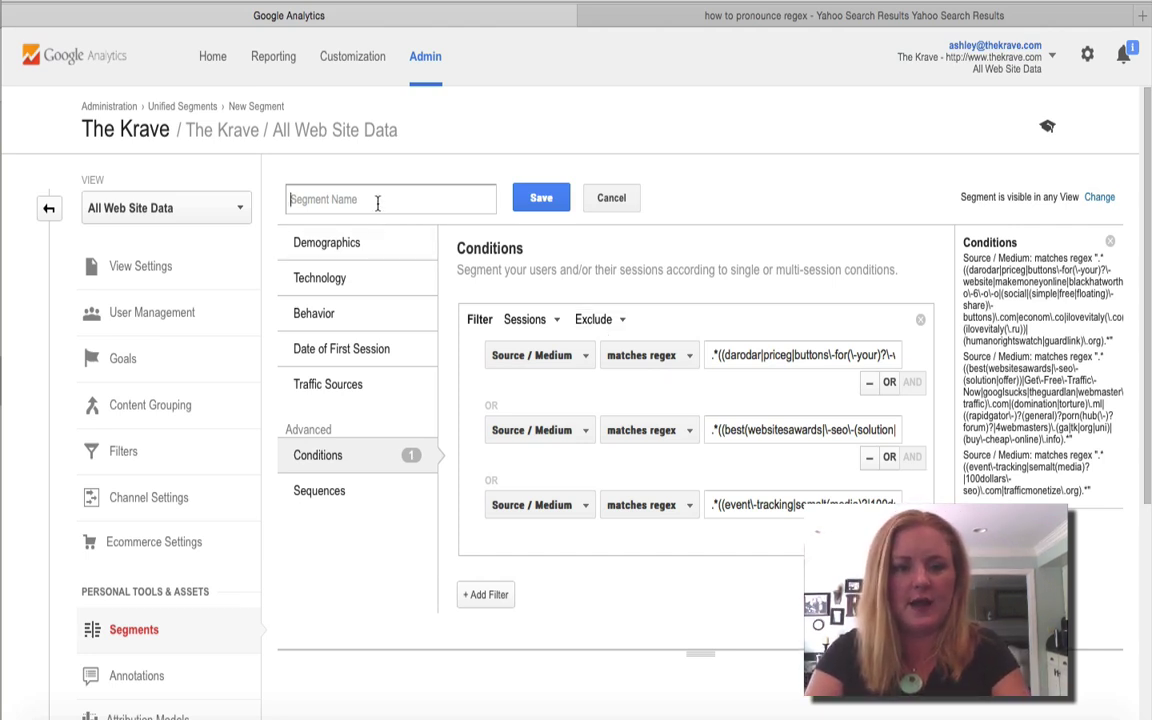
Name the segment "Referral Spam Filtered Out" and save it
left_click(377, 201)
type("Re")
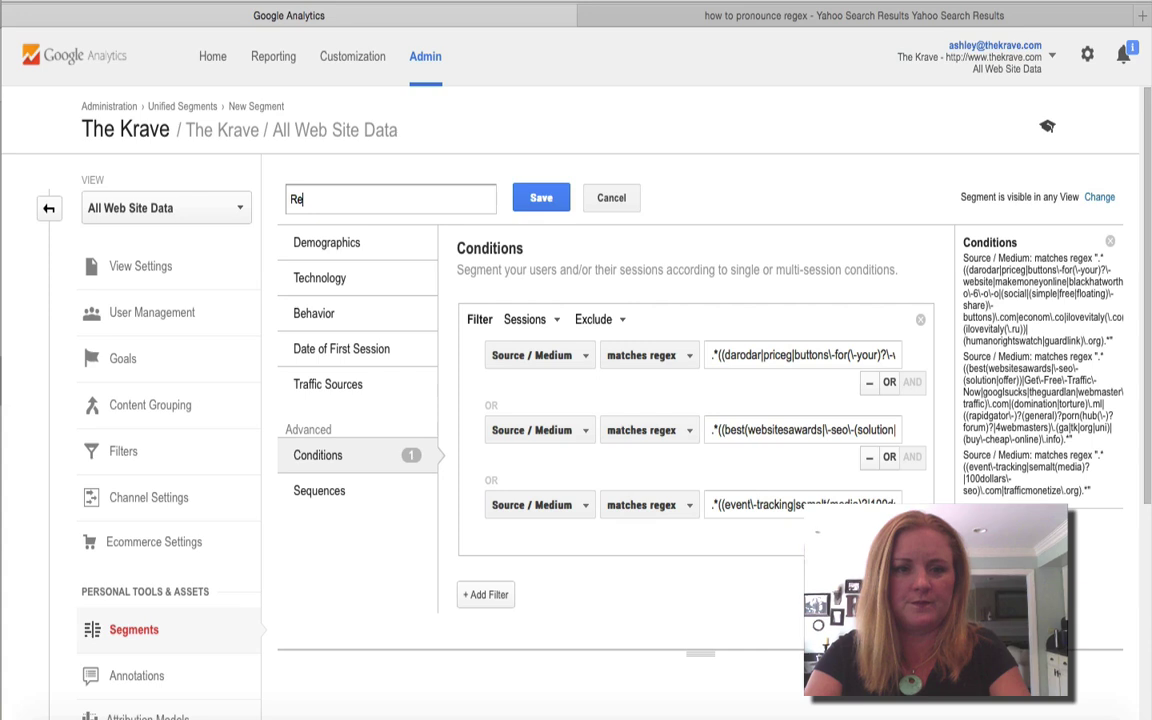
type("ferral Spam")
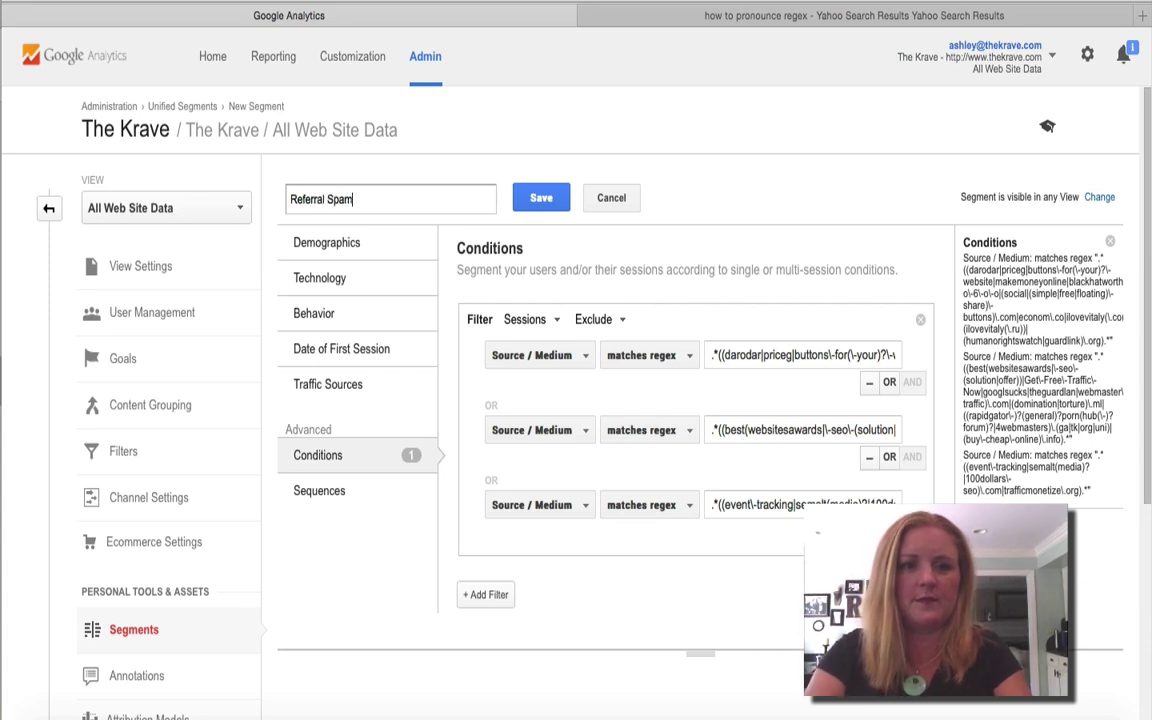
type(" Filtered Out")
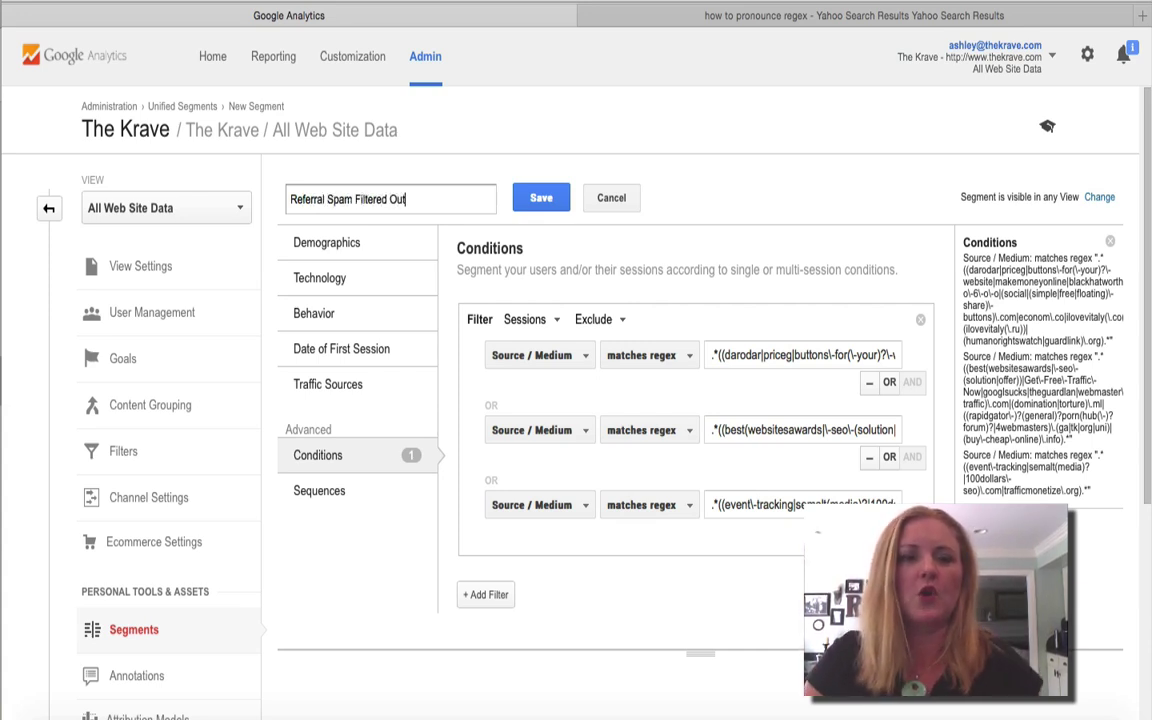
left_click(540, 200)
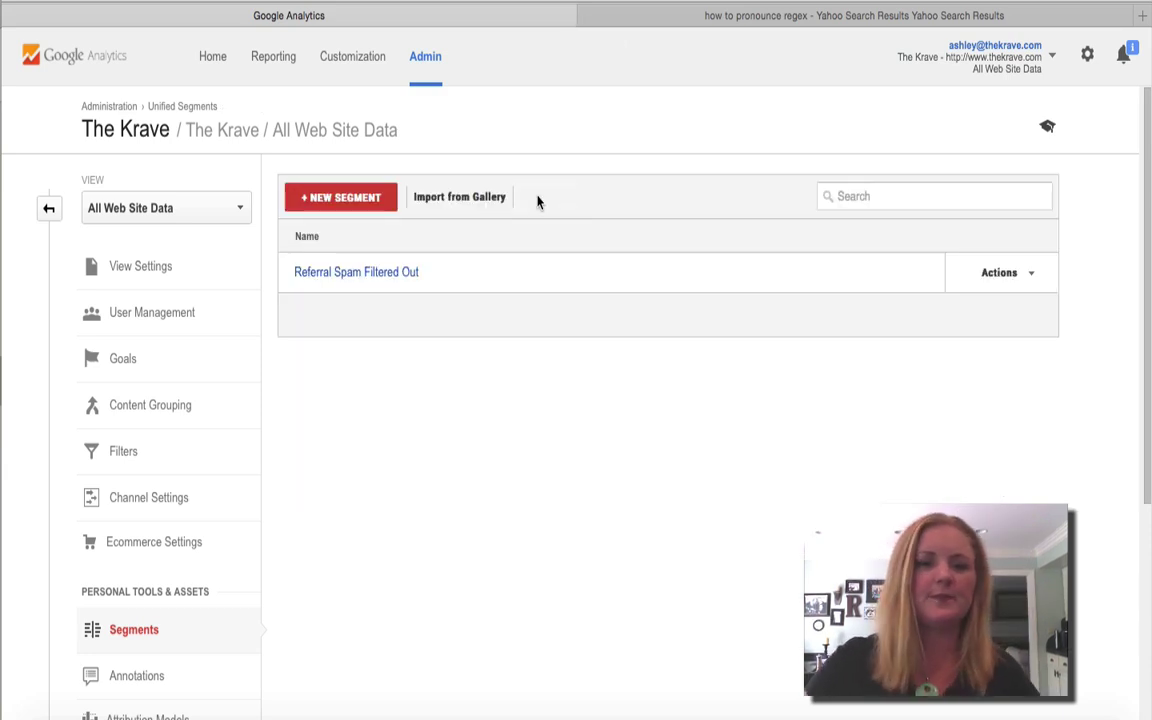
Apply the custom segment "Referral Spam Filtered Out" to the All Web Site Data audience overview and place it ahead of All Sessions
left_click(213, 60)
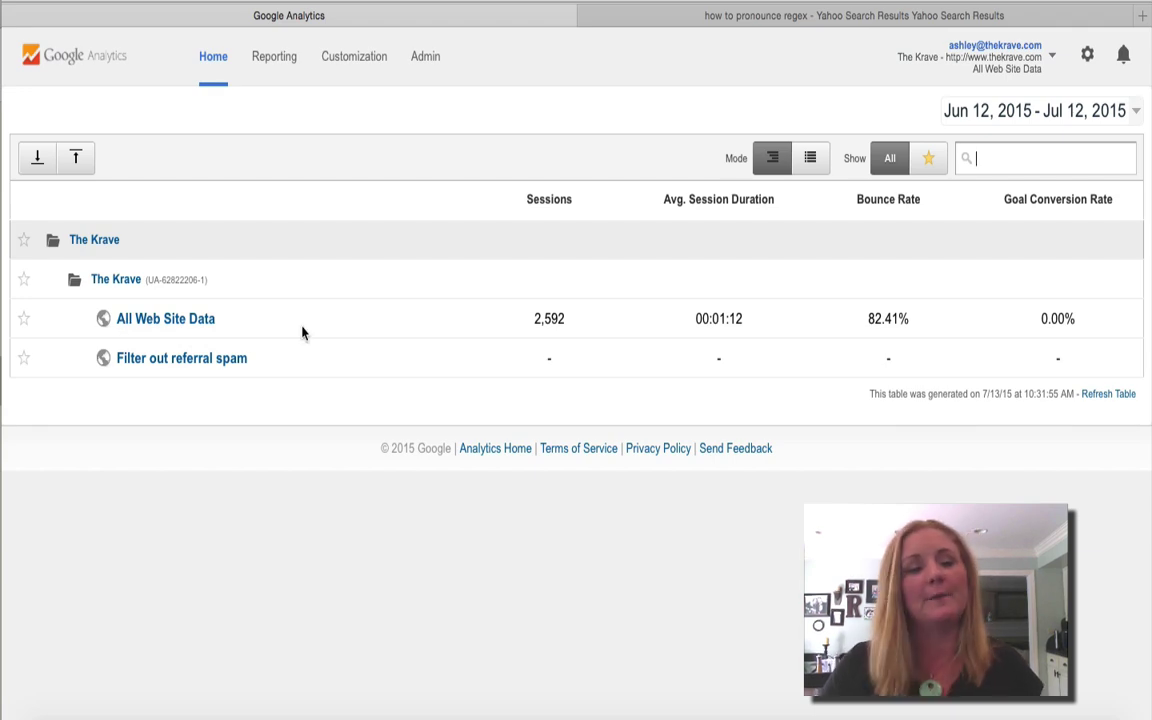
left_click(145, 320)
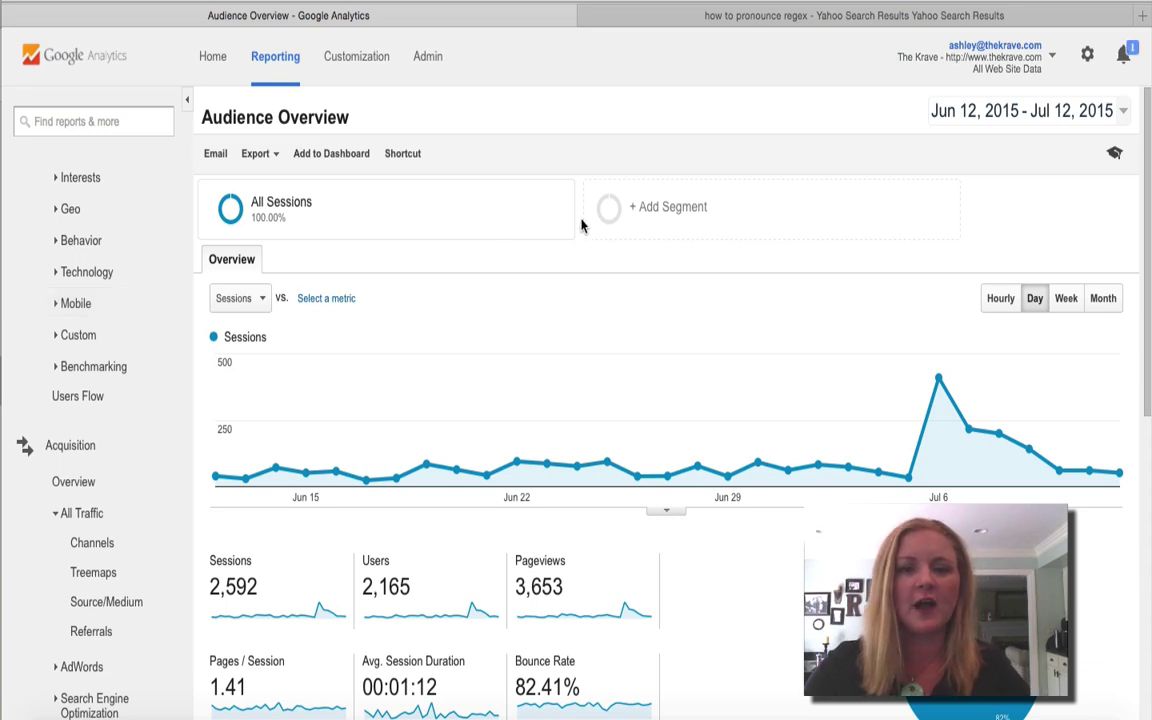
left_click(699, 210)
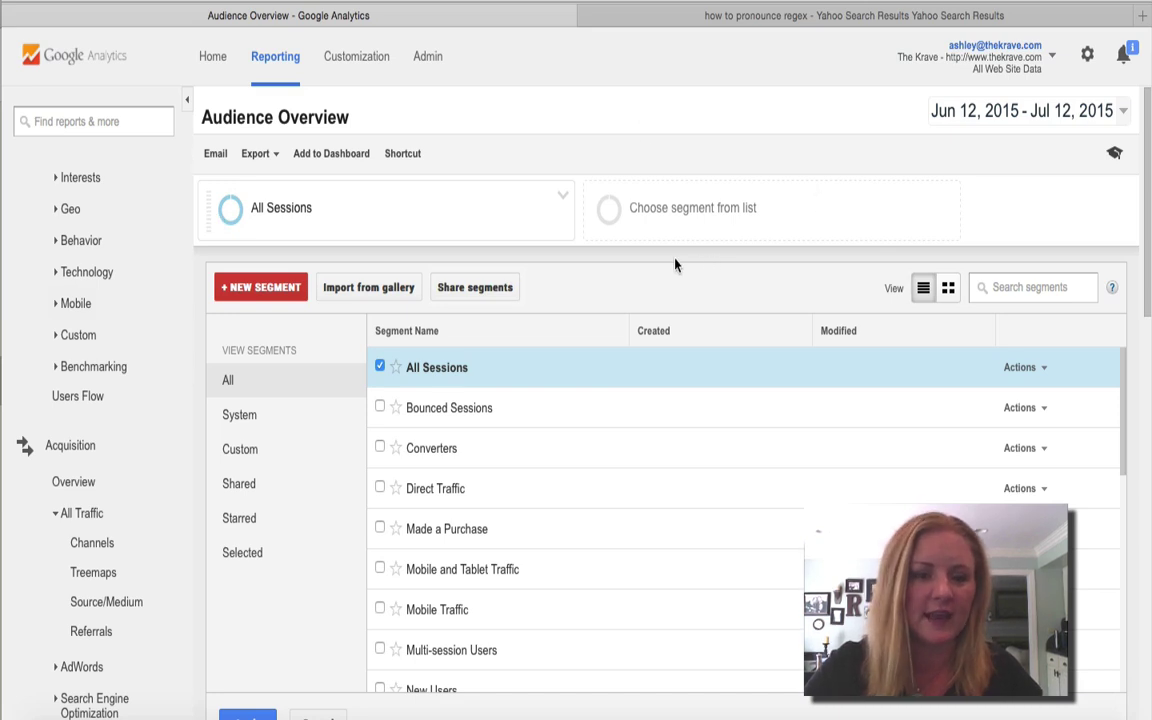
left_click(241, 455)
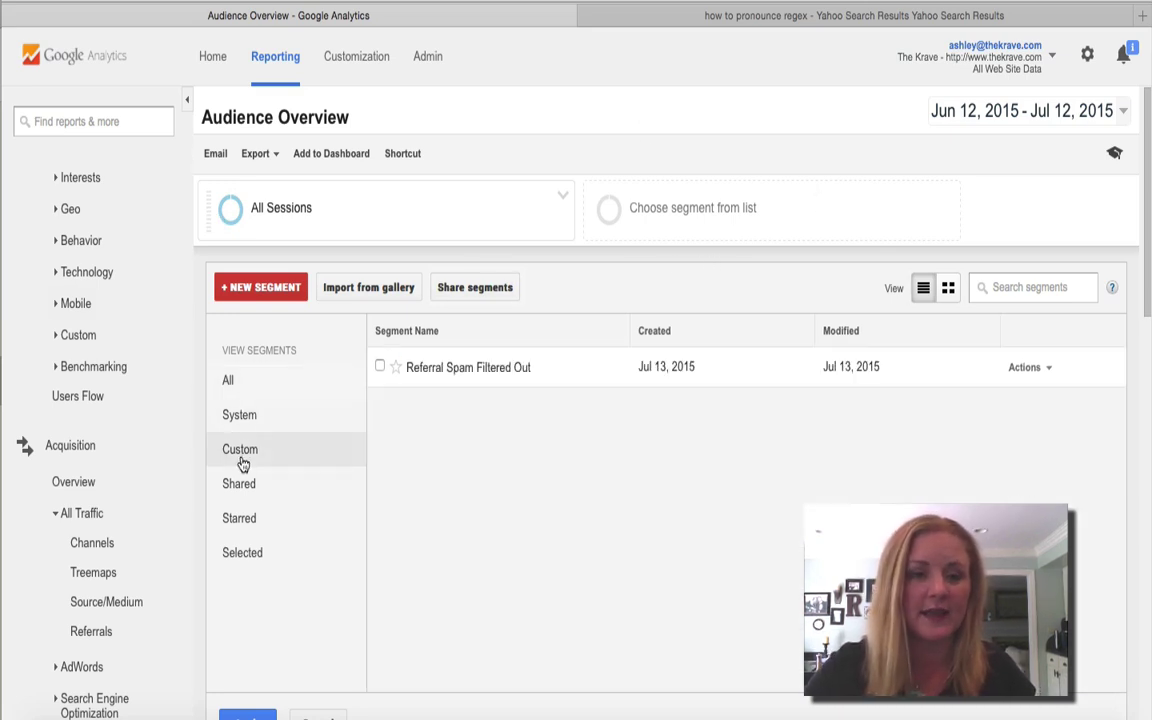
left_click(379, 368)
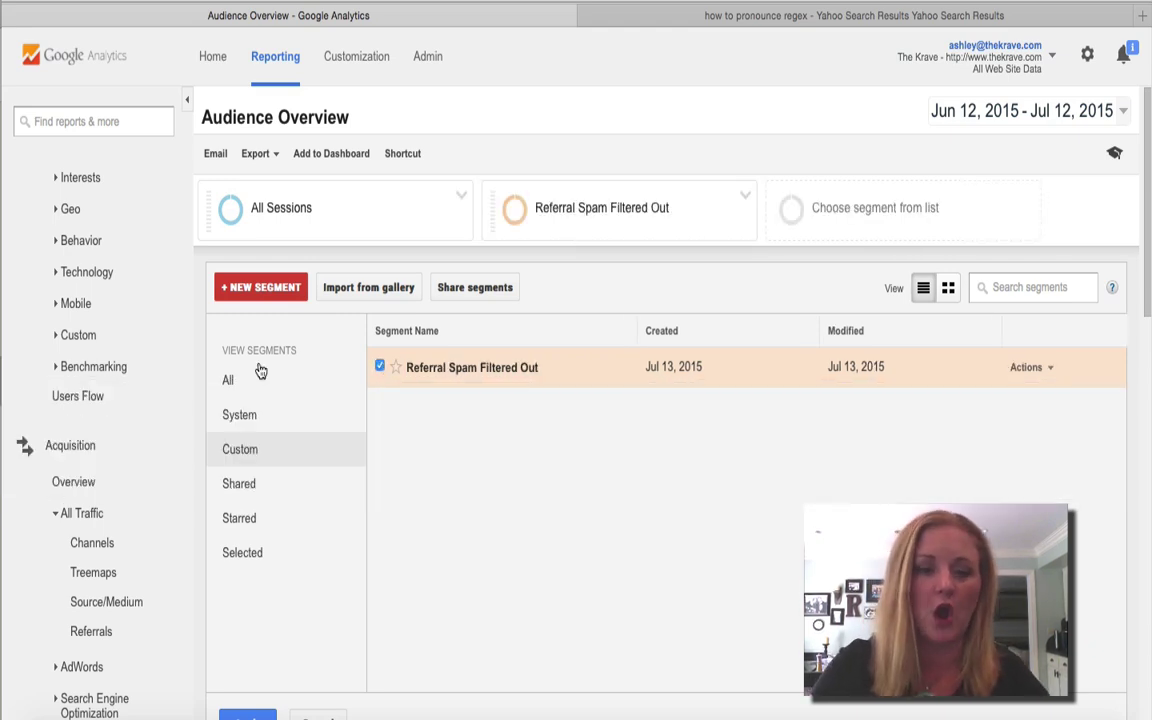
scroll(305, 542, "down", 2)
left_click(240, 655)
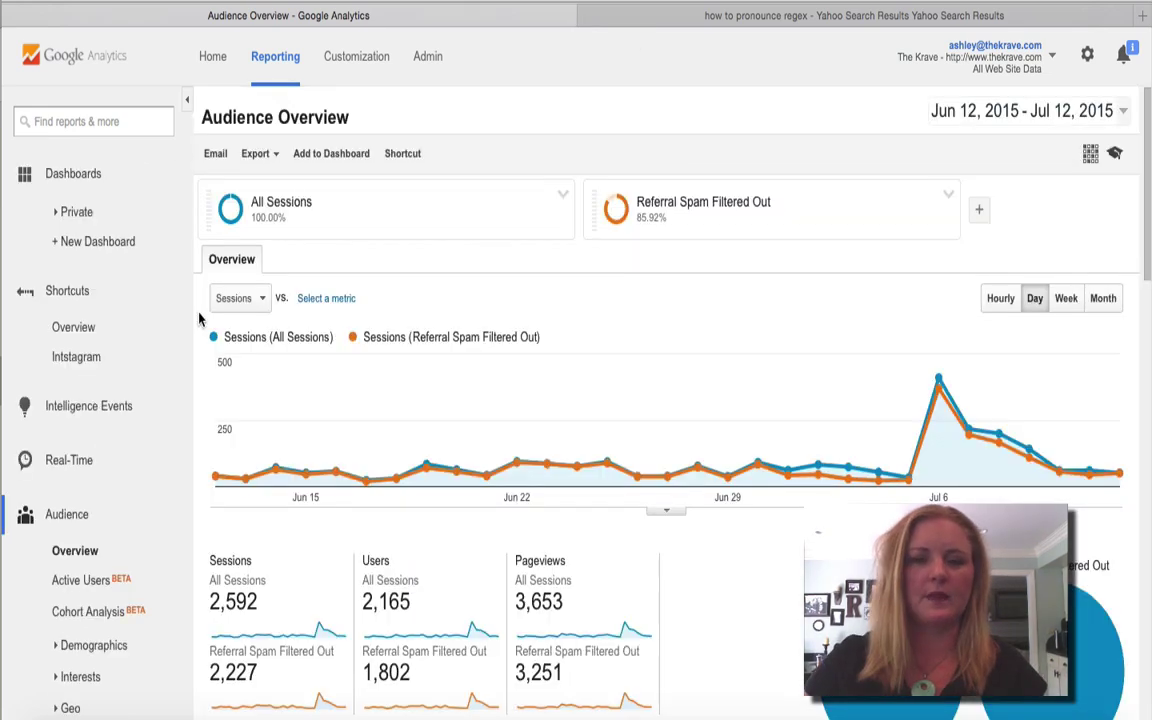
left_click_drag(740, 200, 418, 218)
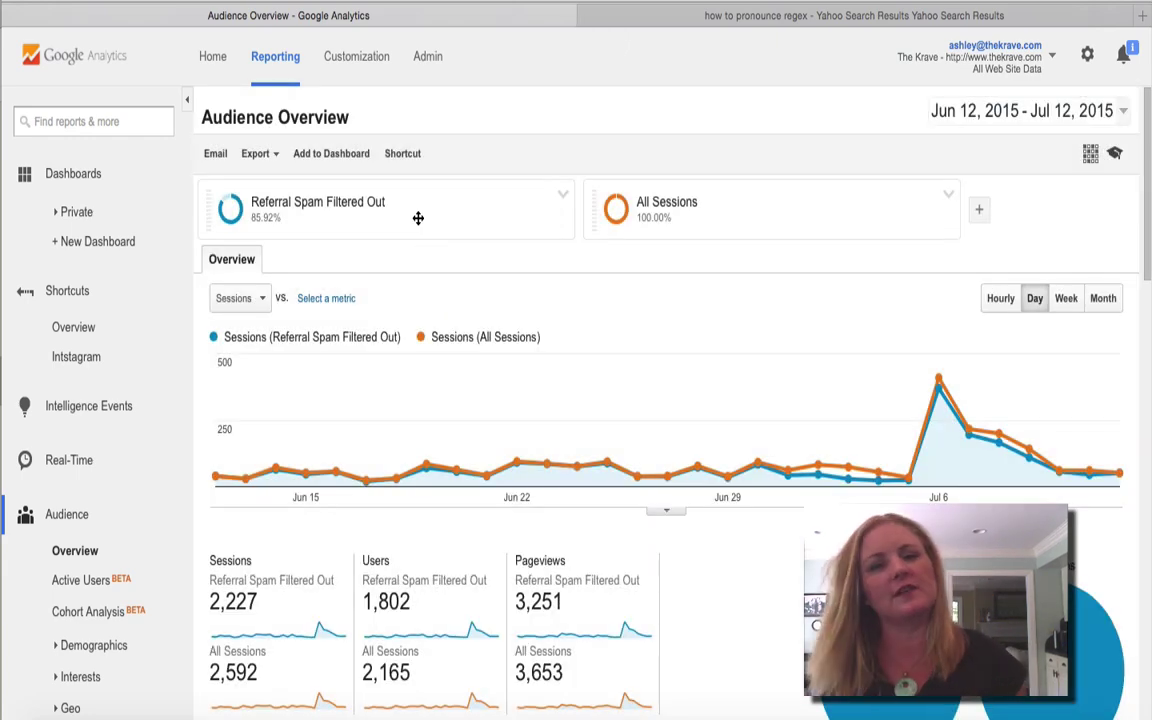
mouse_move(418, 218)
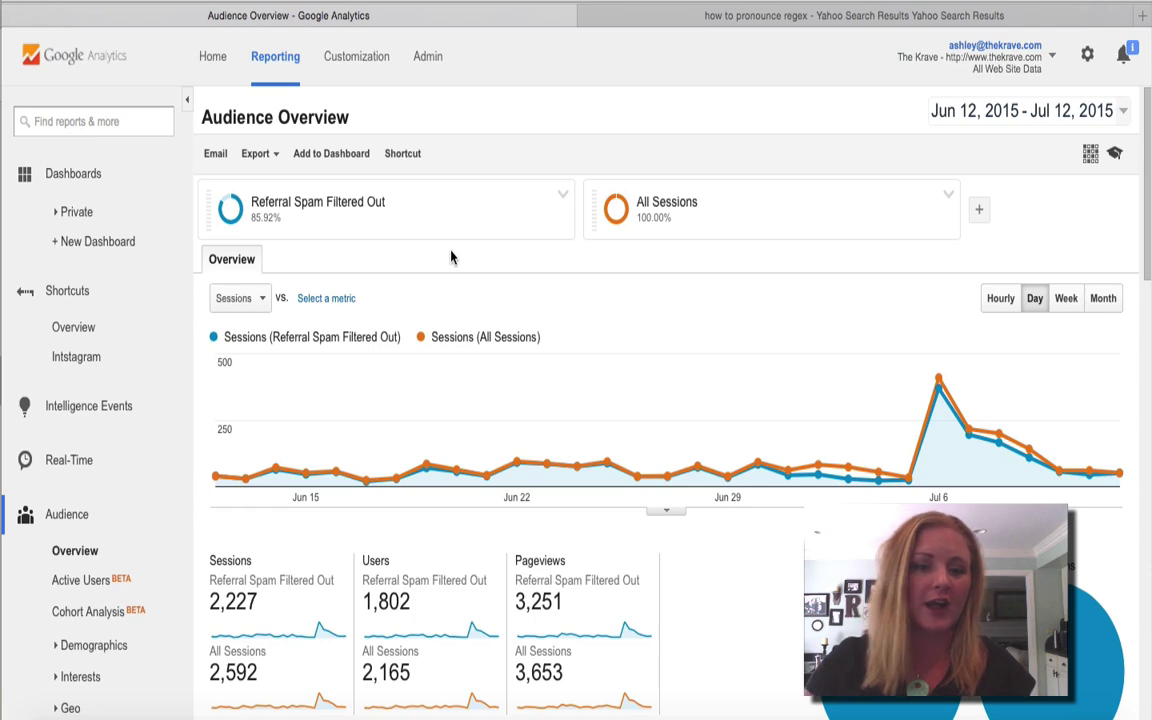
Sort the referral sources in the Channels report by sessions in ascending order and compare both segments' figures for the spam domains
scroll(450, 258, "down", 10)
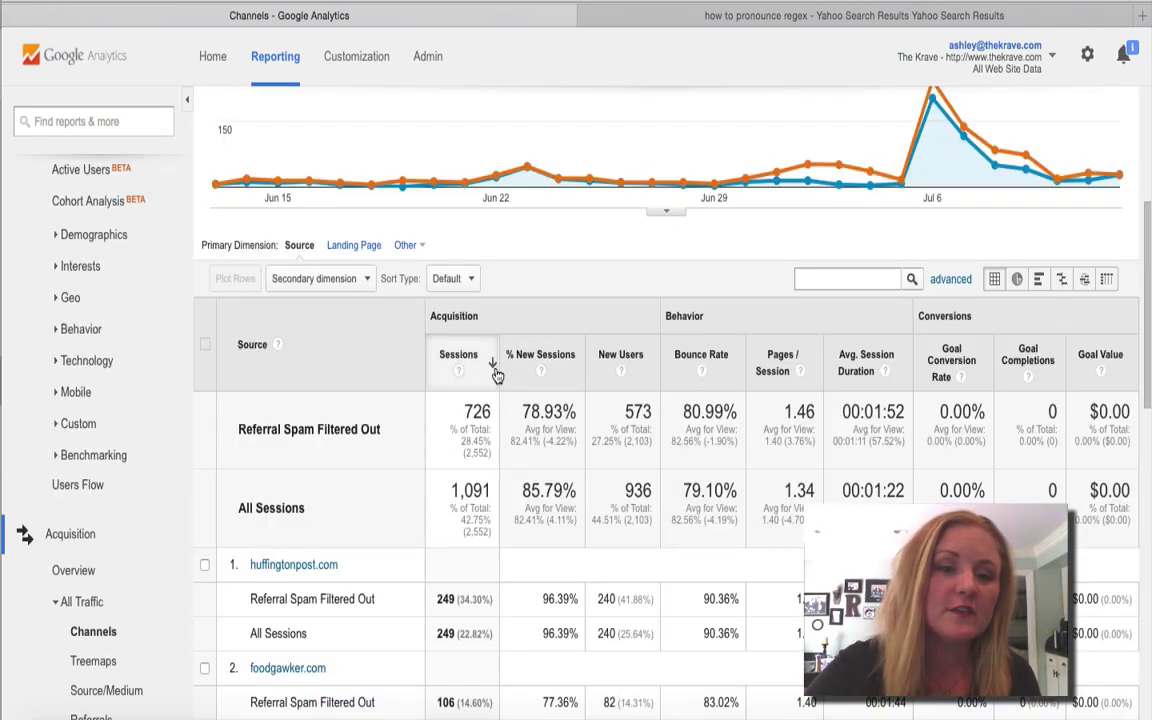
left_click(458, 355)
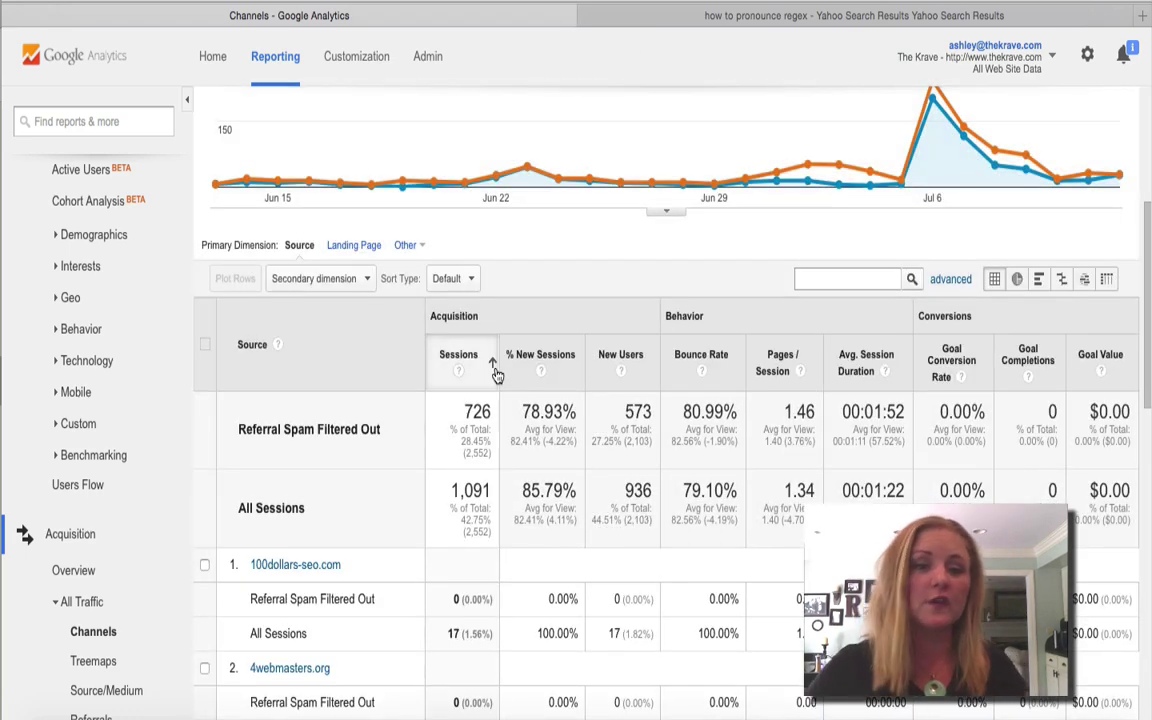
scroll(511, 441, "down", 3)
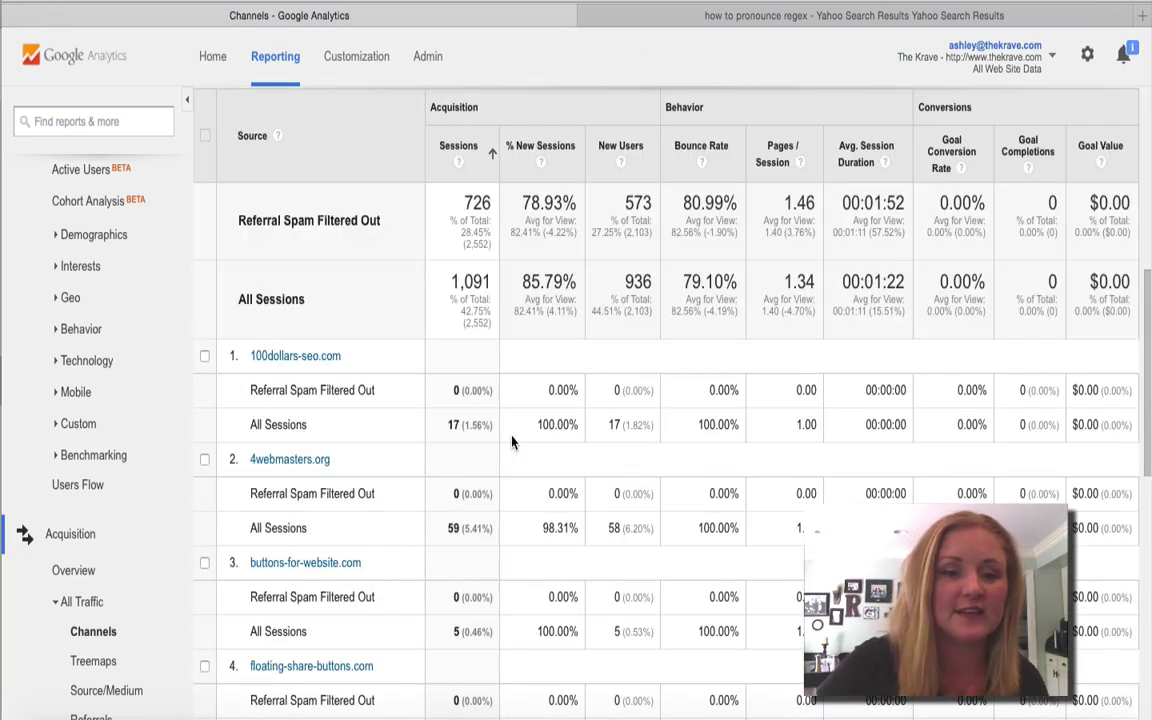
scroll(511, 441, "down", 2)
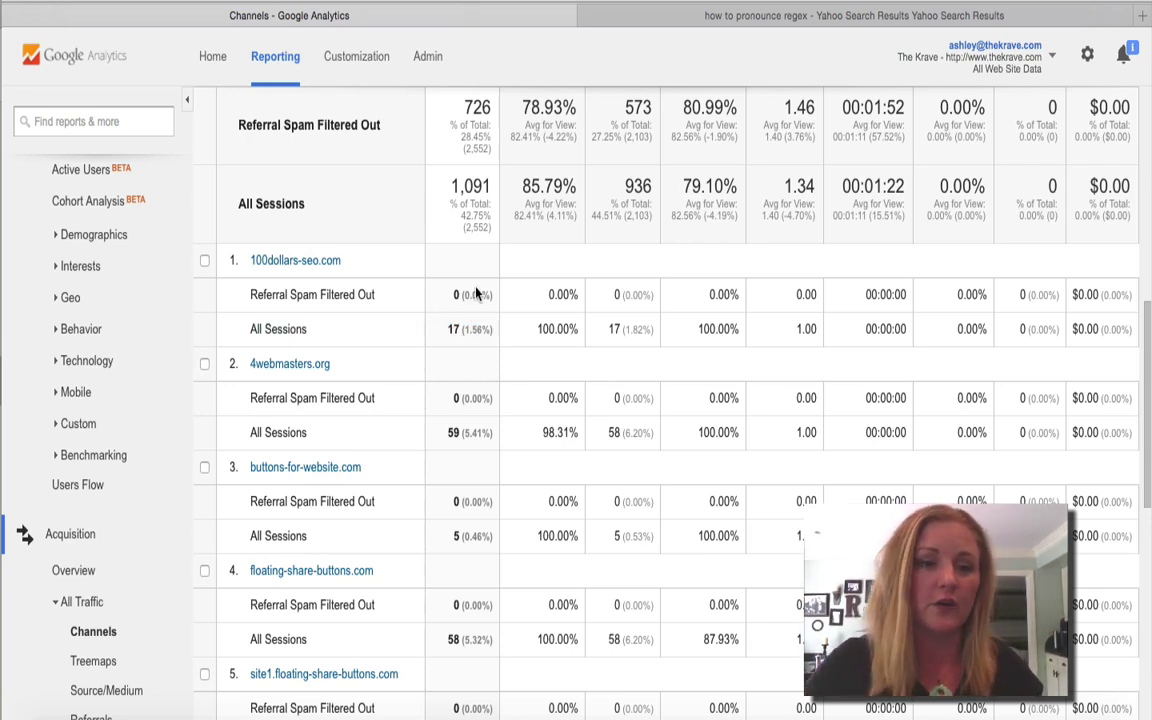
scroll(480, 395, "down", 3)
scroll(442, 366, "down", 2)
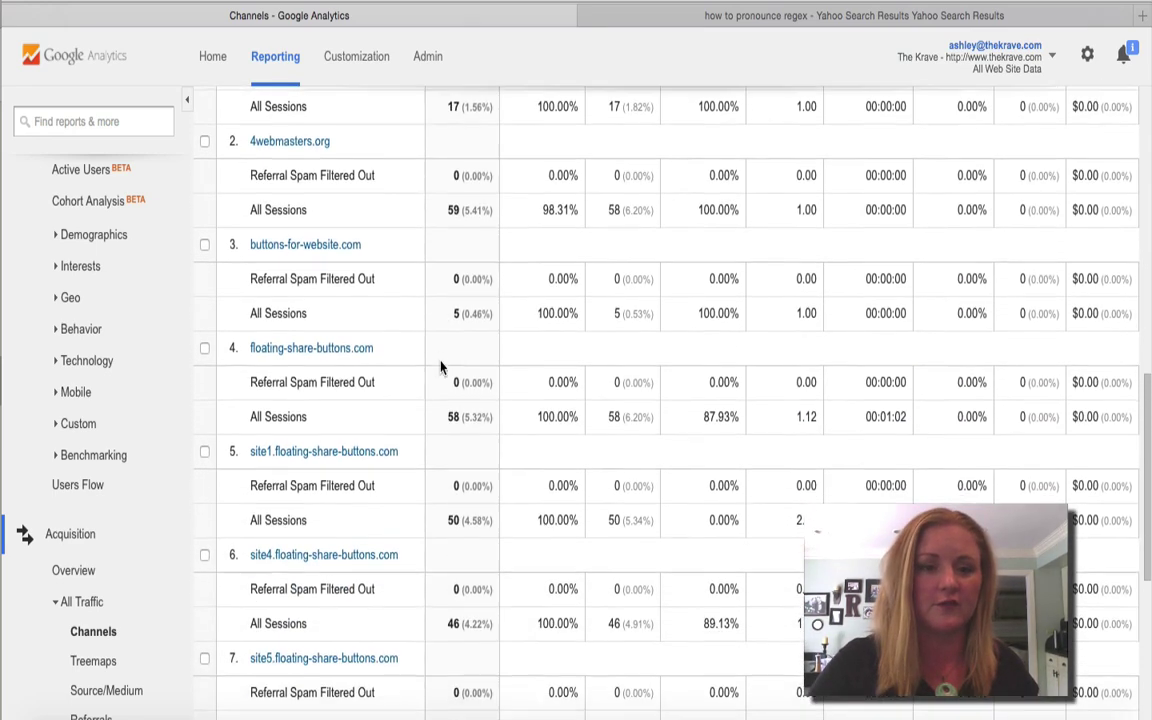
scroll(484, 356, "down", 4)
scroll(486, 357, "down", 1)
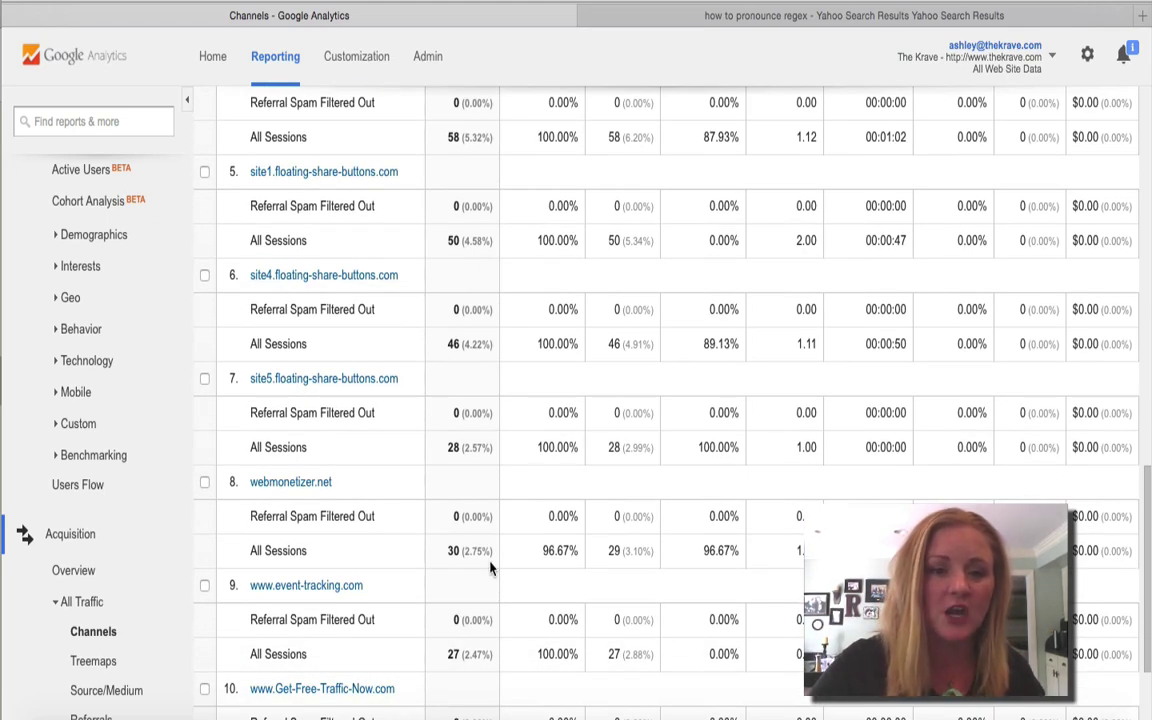
scroll(490, 568, "down", 1)
scroll(490, 568, "down", 1)
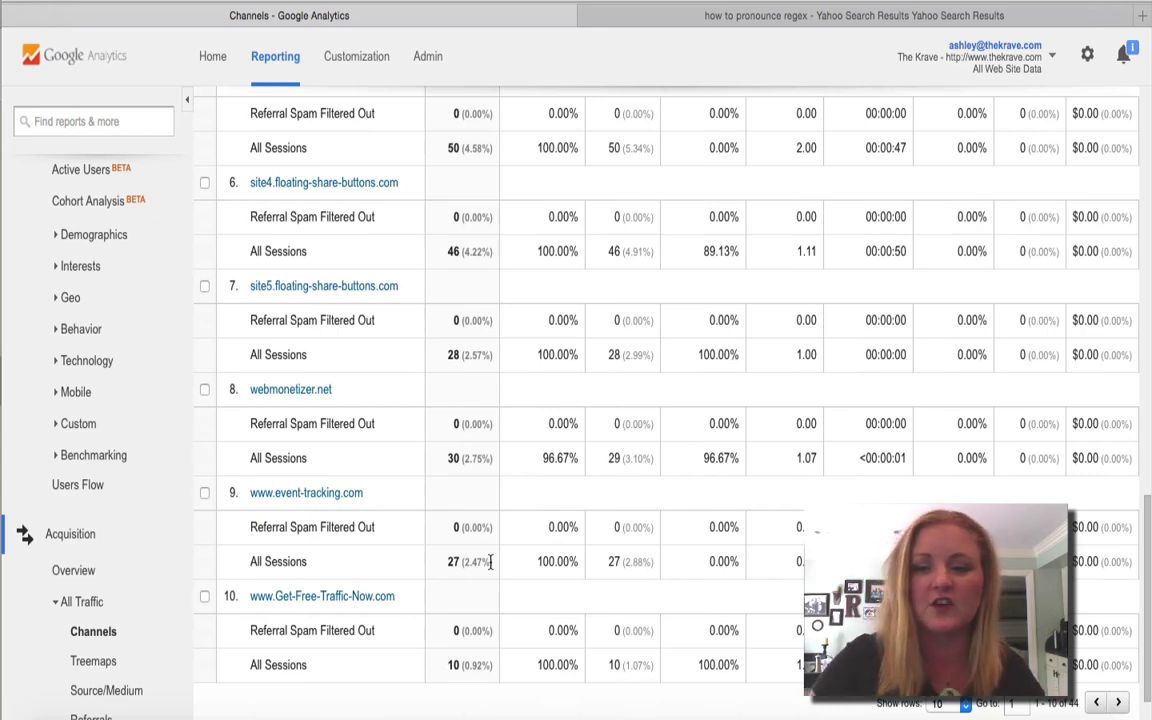
Go to the next page of referral sources in the Channels report and compare both segments' figures for rows 11 to 20
left_click(1119, 703)
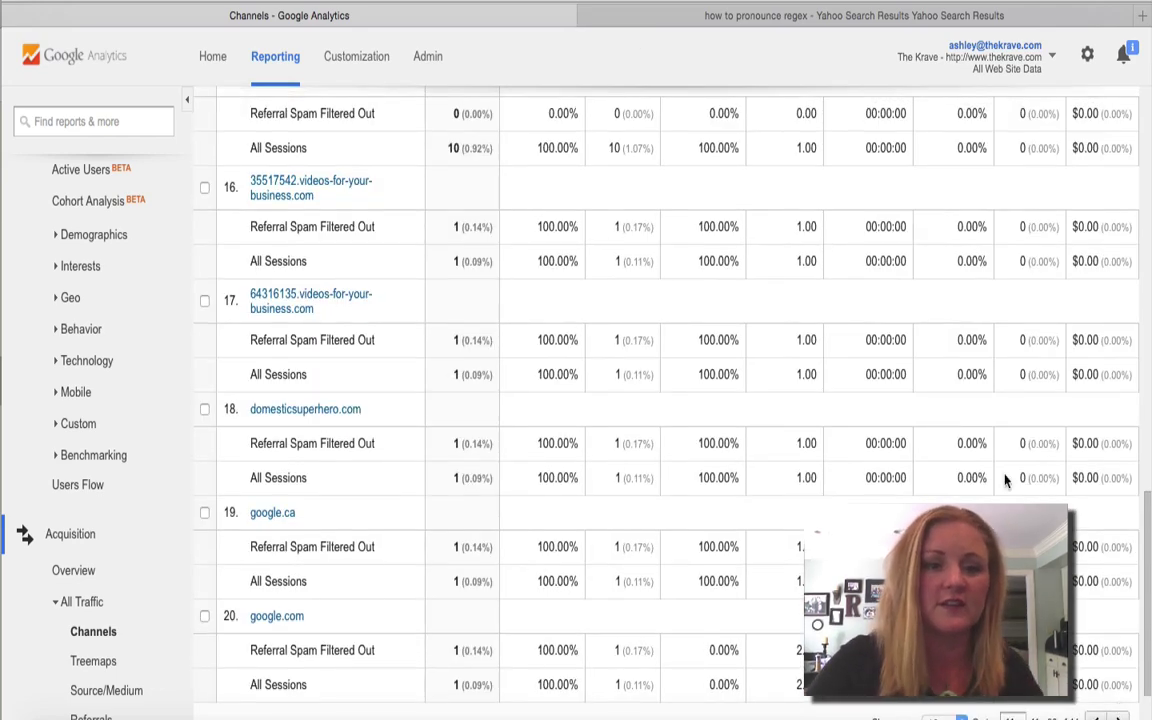
scroll(1005, 481, "up", 5)
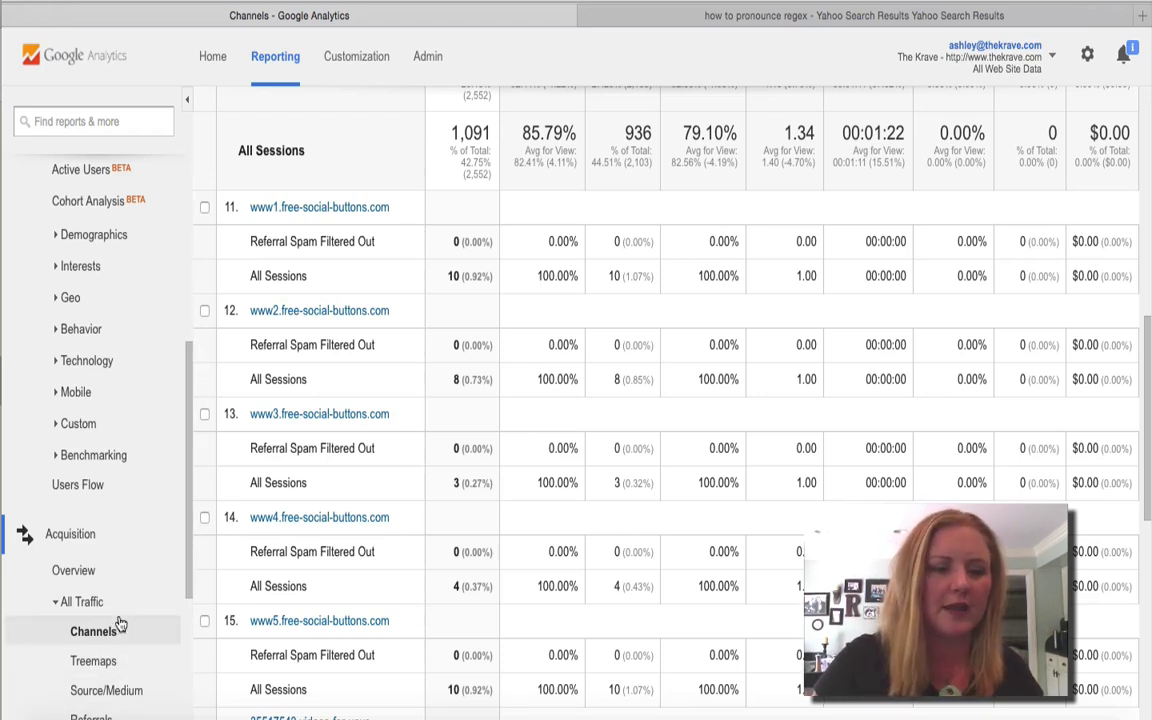
Open the Referrals report under All Traffic and compare both segments' figures for the top ten sources
scroll(116, 620, "down", 2)
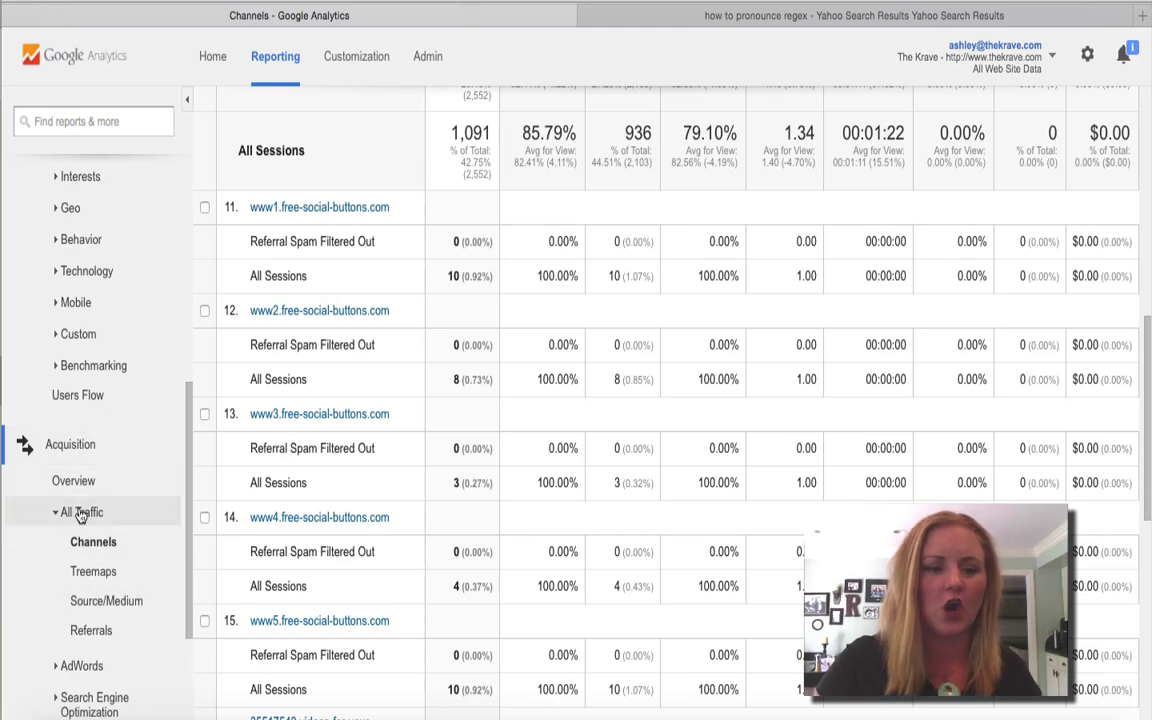
left_click(98, 636)
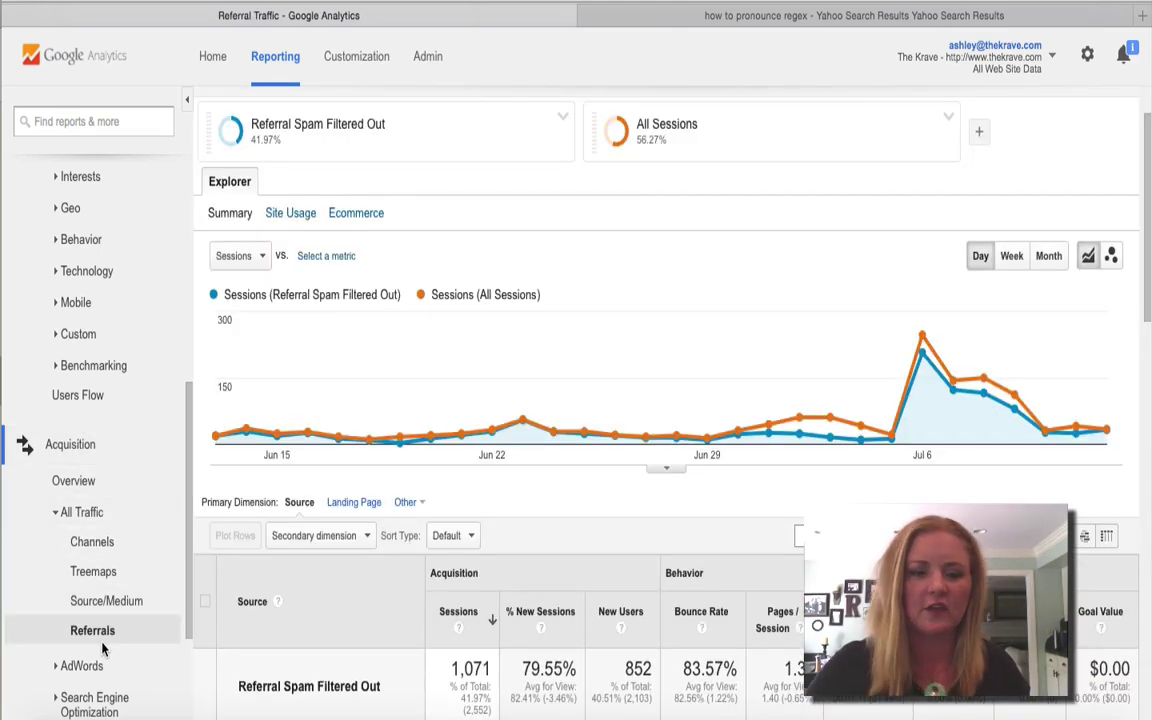
scroll(463, 474, "down", 5)
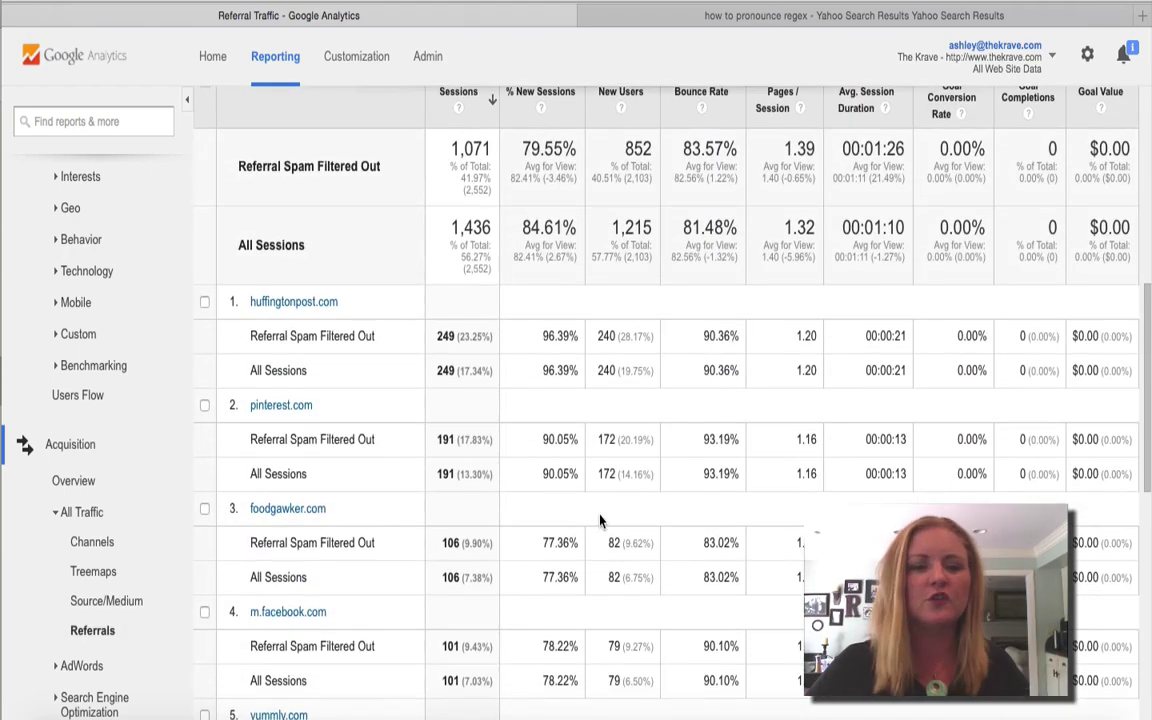
scroll(600, 520, "down", 4)
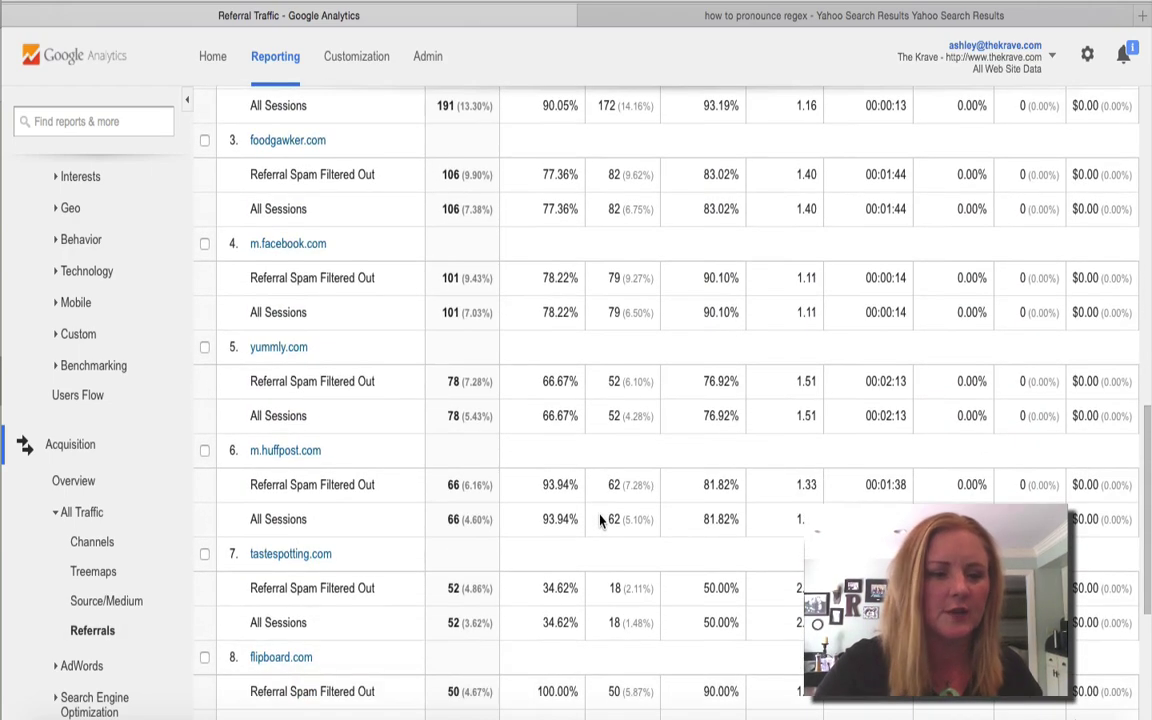
scroll(600, 520, "down", 3)
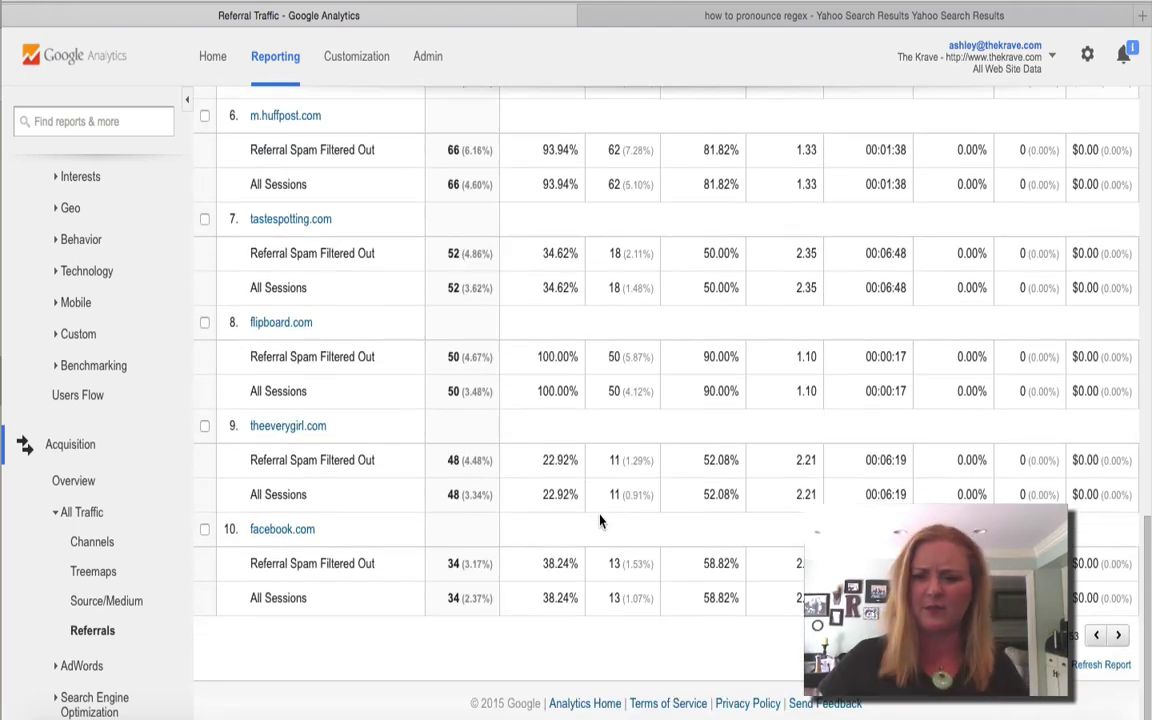